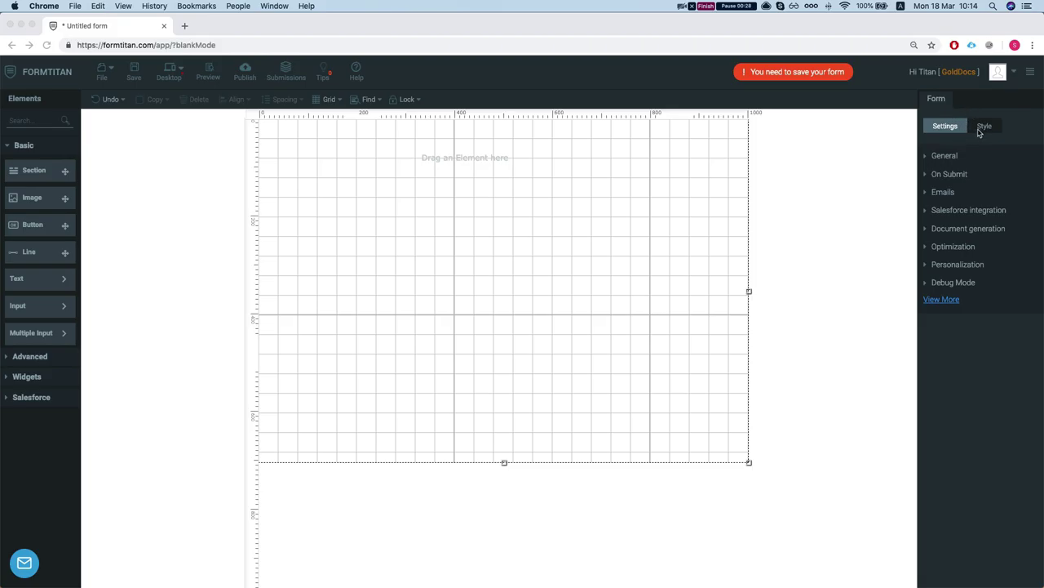
Step: Add an Advanced Text Editor element to the form and shrink it to a smaller box
{"action": "left_click", "coordinate": [423, 224]}
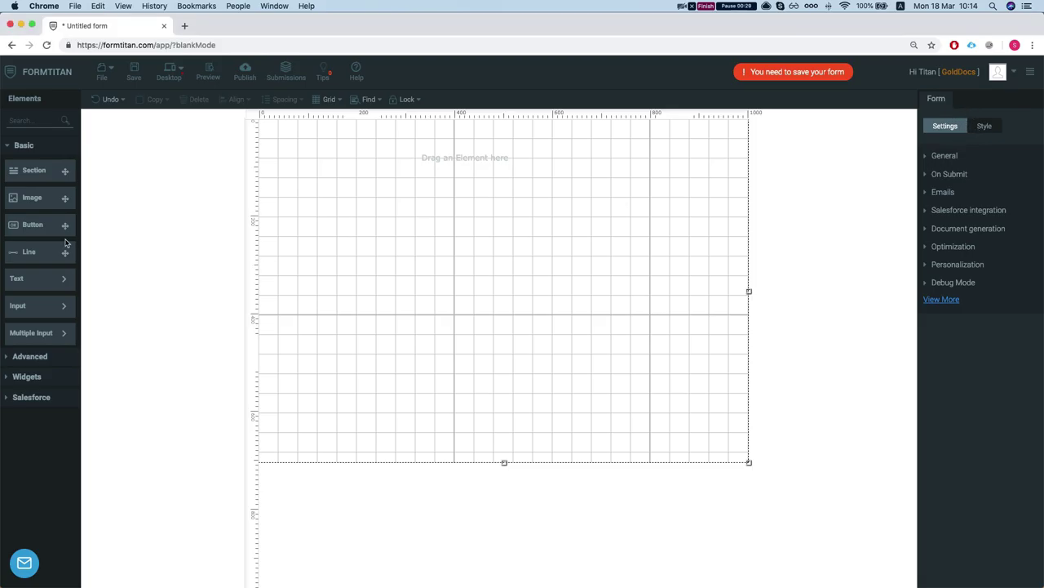
{"action": "left_click", "coordinate": [23, 123]}
{"action": "left_click", "coordinate": [8, 357]}
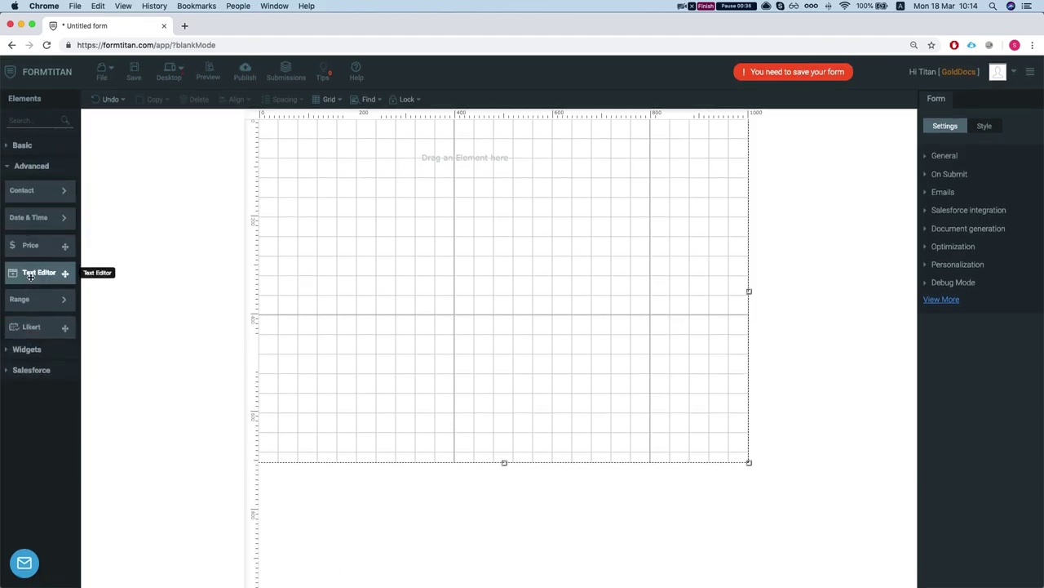
{"action": "left_click", "coordinate": [64, 273]}
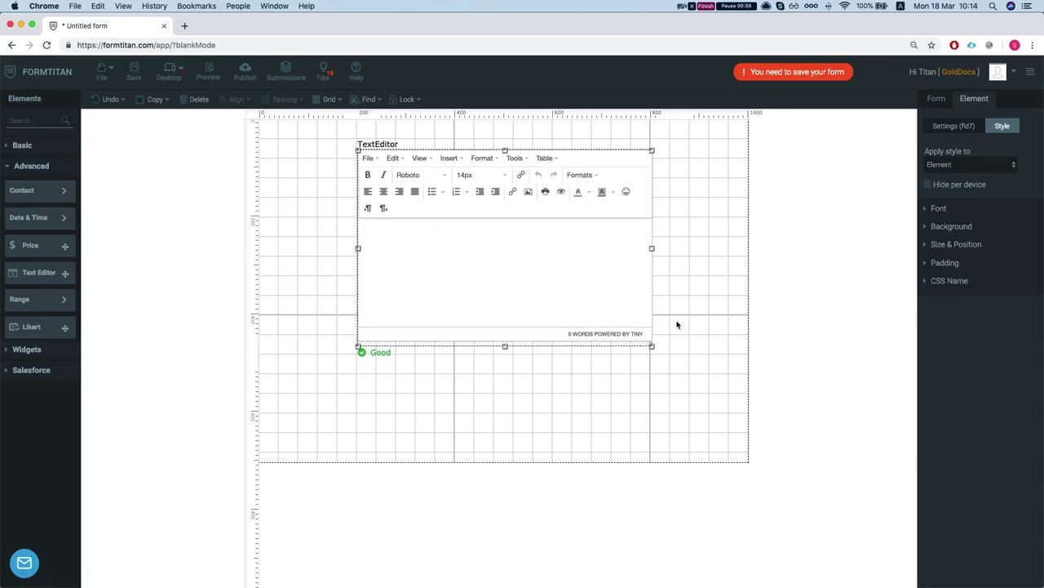
{"action": "left_click_drag", "start_coordinate": [652, 346], "coordinate": [613, 313]}
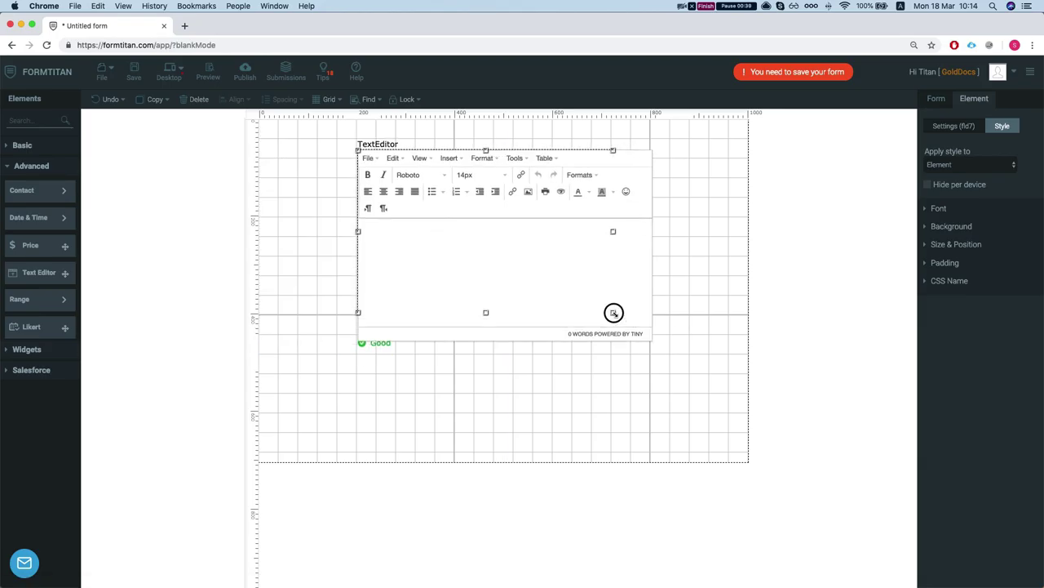
Step: Search the elements for 'butto' and place two Submit buttons, one above the other, below the text editor
{"action": "left_click", "coordinate": [20, 122]}
{"action": "type", "text": "butto"}
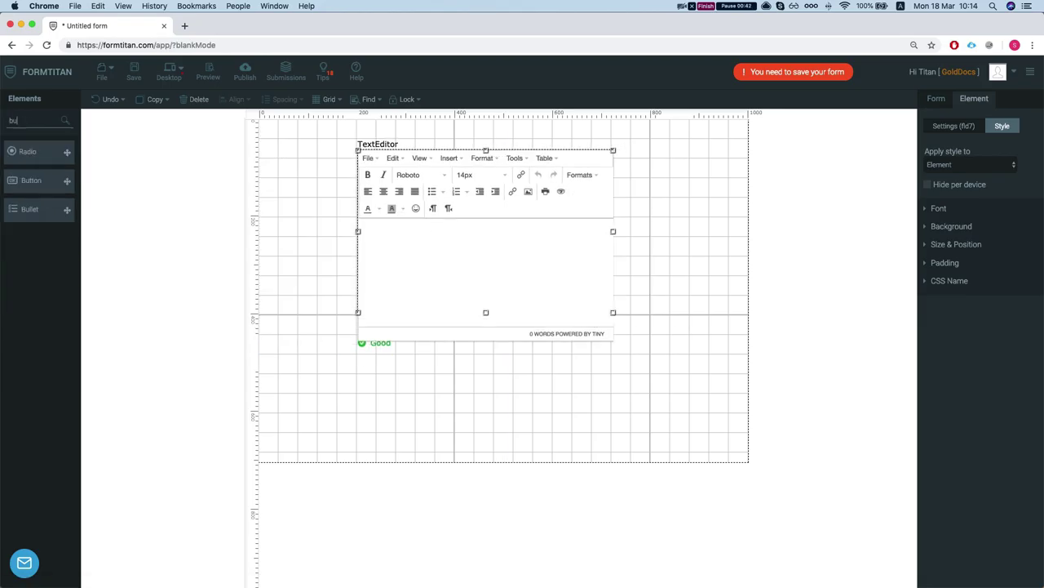
{"action": "left_click", "coordinate": [27, 182]}
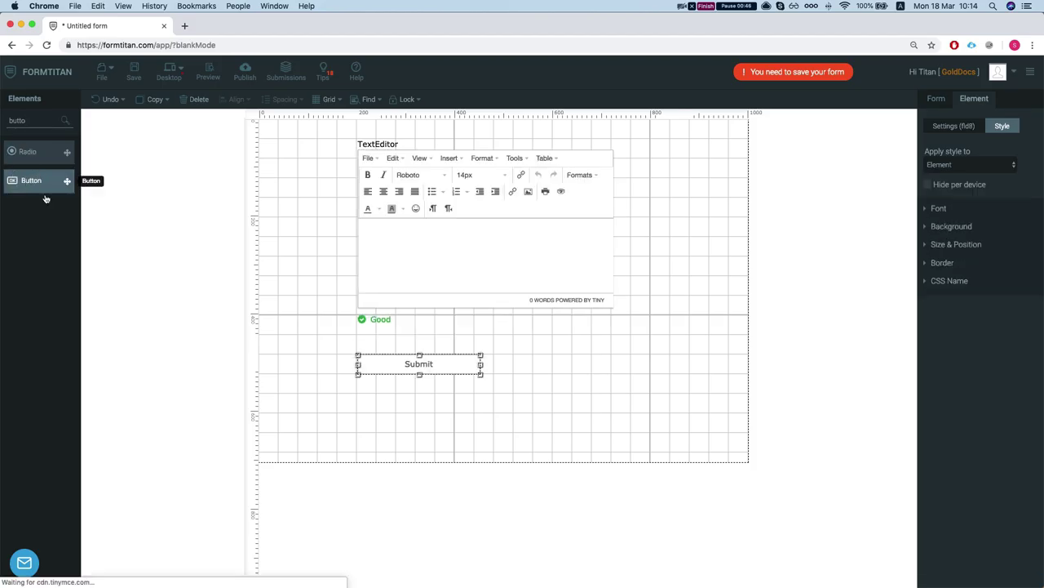
{"action": "left_click_drag", "start_coordinate": [401, 365], "coordinate": [460, 365]}
{"action": "left_click_drag", "start_coordinate": [74, 181], "coordinate": [451, 414]}
{"action": "left_click", "coordinate": [369, 380]}
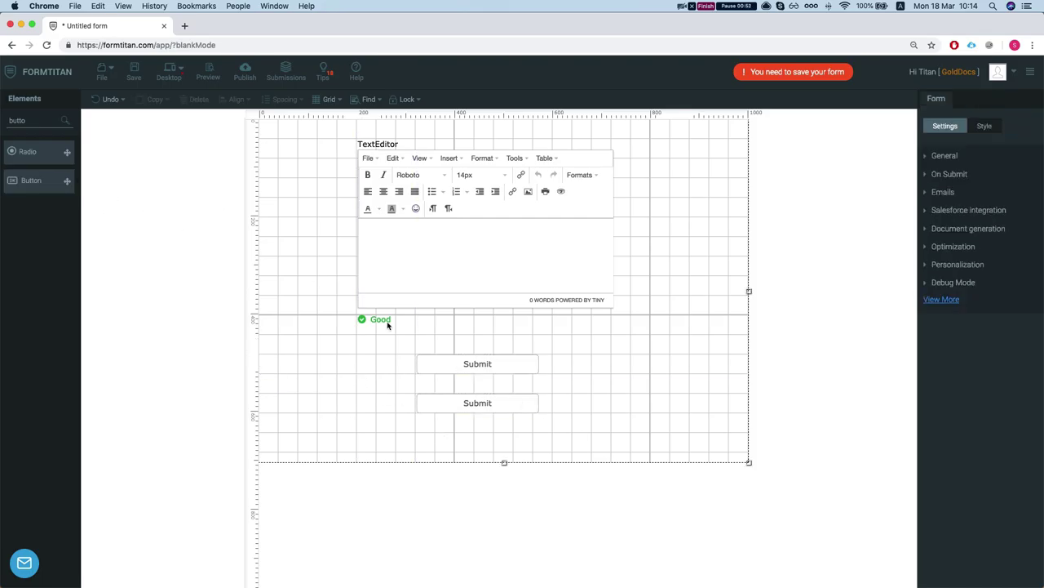
Step: Copy and paste the Submit button twice, placing each copy beside a button to form two pairs
{"action": "left_click", "coordinate": [493, 368]}
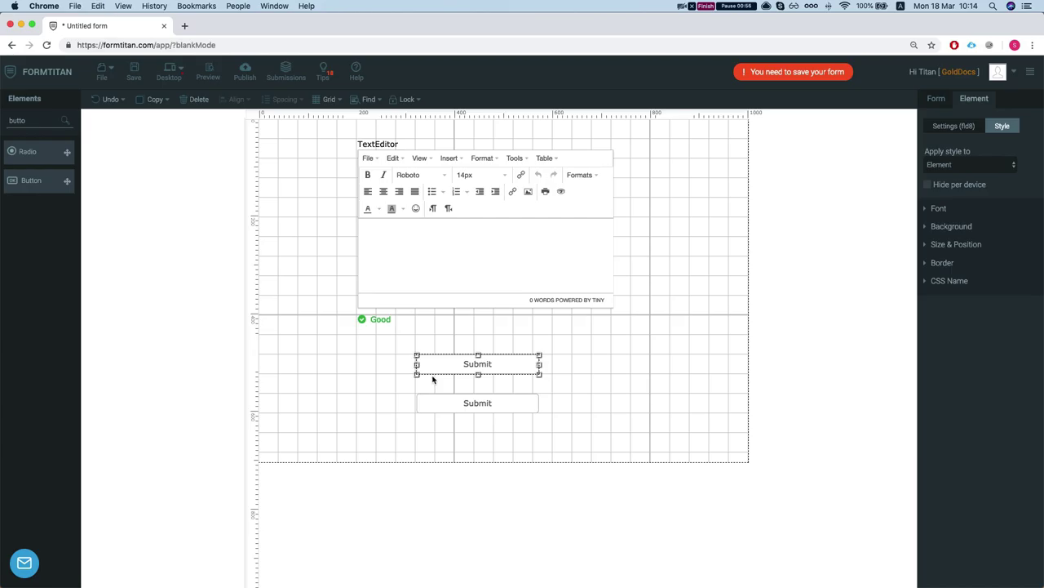
{"action": "key", "text": "ctrl+c"}
{"action": "key", "text": "ctrl+v"}
{"action": "left_click_drag", "start_coordinate": [548, 375], "coordinate": [628, 367]}
{"action": "key", "text": "ctrl+v"}
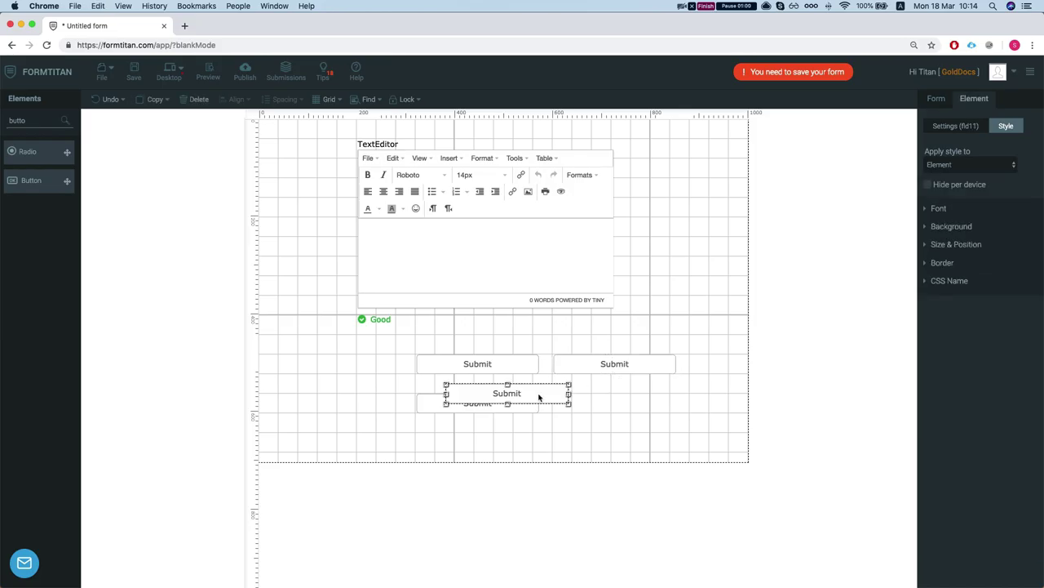
{"action": "left_click_drag", "start_coordinate": [541, 396], "coordinate": [636, 409]}
{"action": "left_click", "coordinate": [380, 345]}
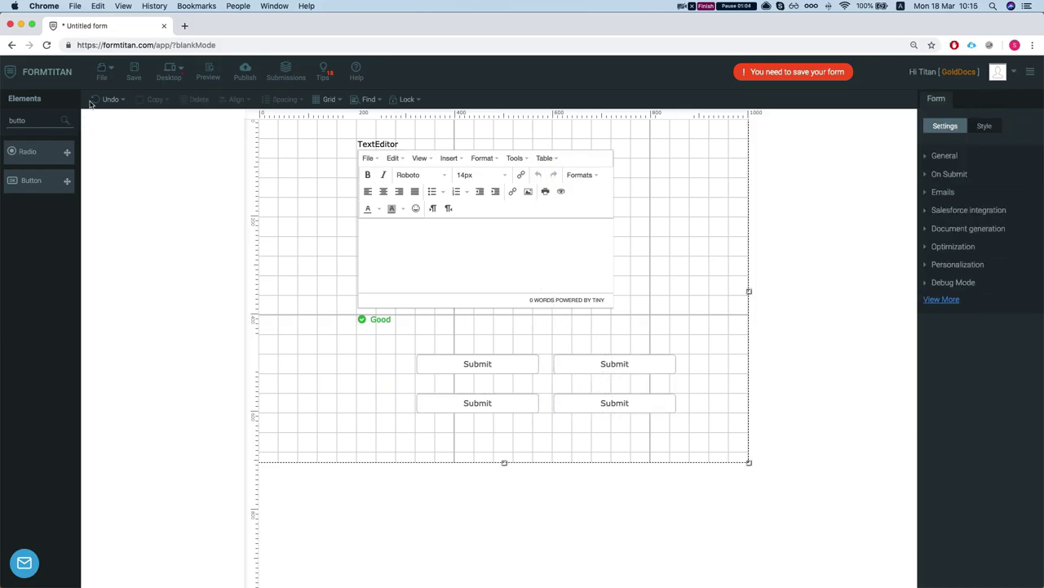
Step: Save the form from the form actions list and check the Desktop device layout choice
{"action": "left_click", "coordinate": [107, 73]}
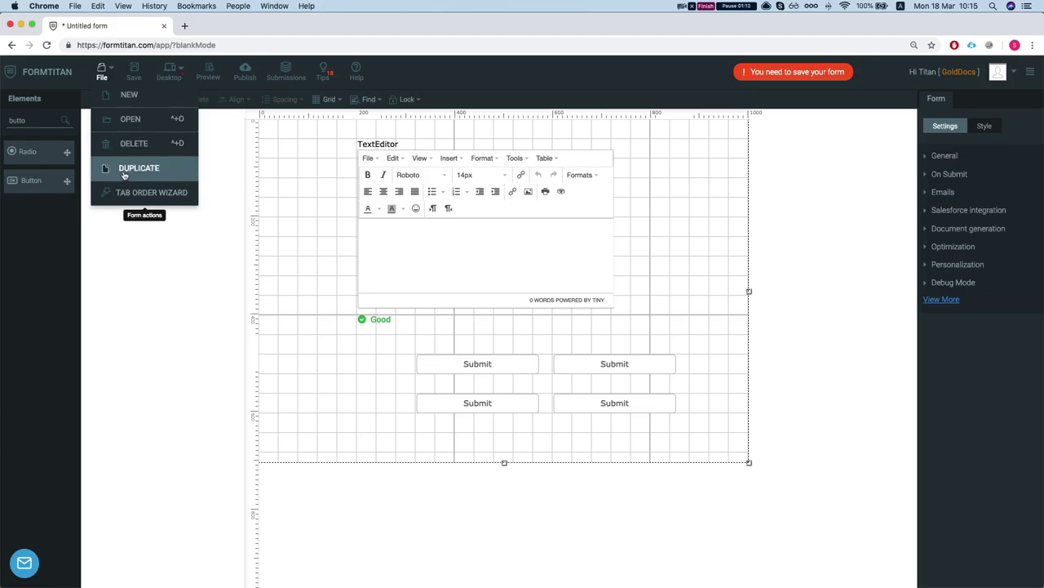
{"action": "left_click", "coordinate": [134, 70]}
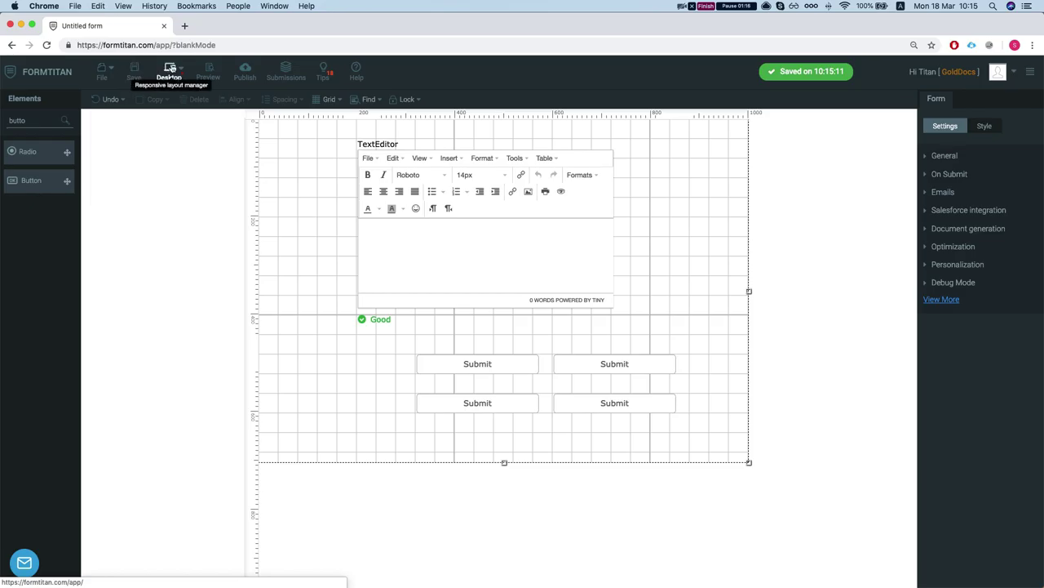
{"action": "left_click", "coordinate": [174, 67]}
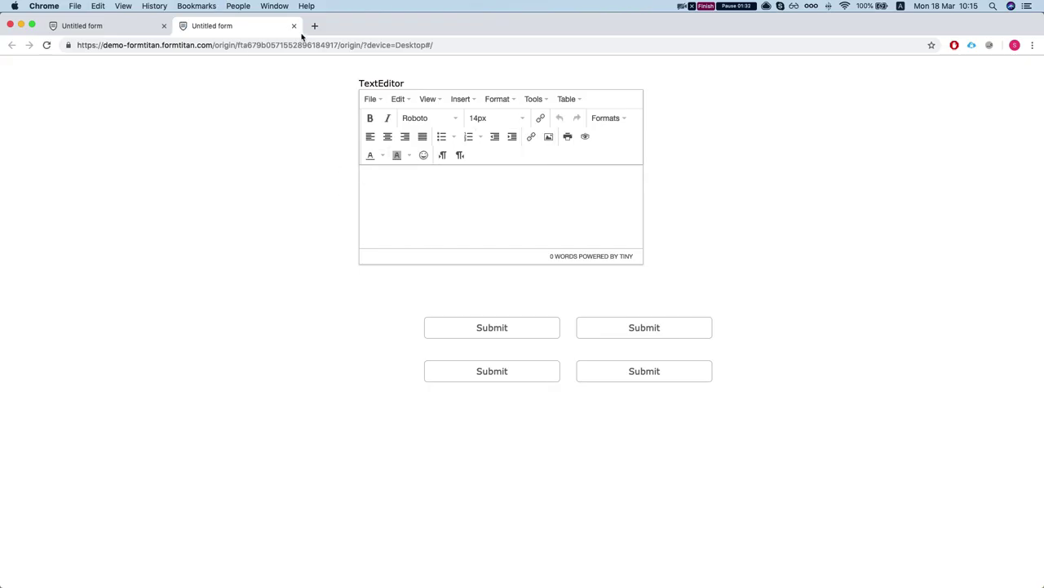
Step: Review the form's public URL and embed code, then close the preview tab and Publish form window
{"action": "left_click", "coordinate": [294, 25]}
{"action": "left_click", "coordinate": [255, 81]}
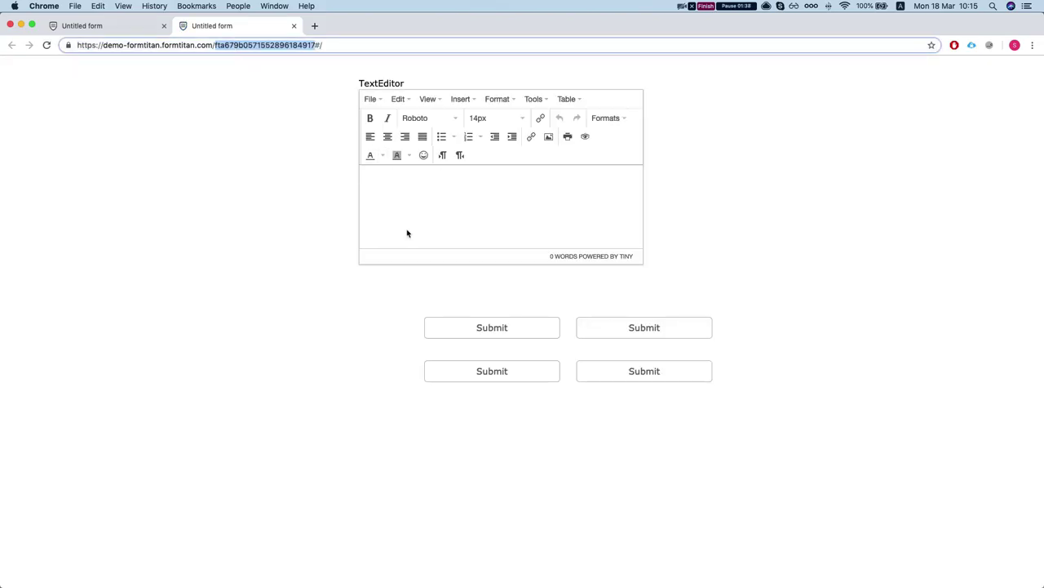
{"action": "left_click", "coordinate": [292, 26]}
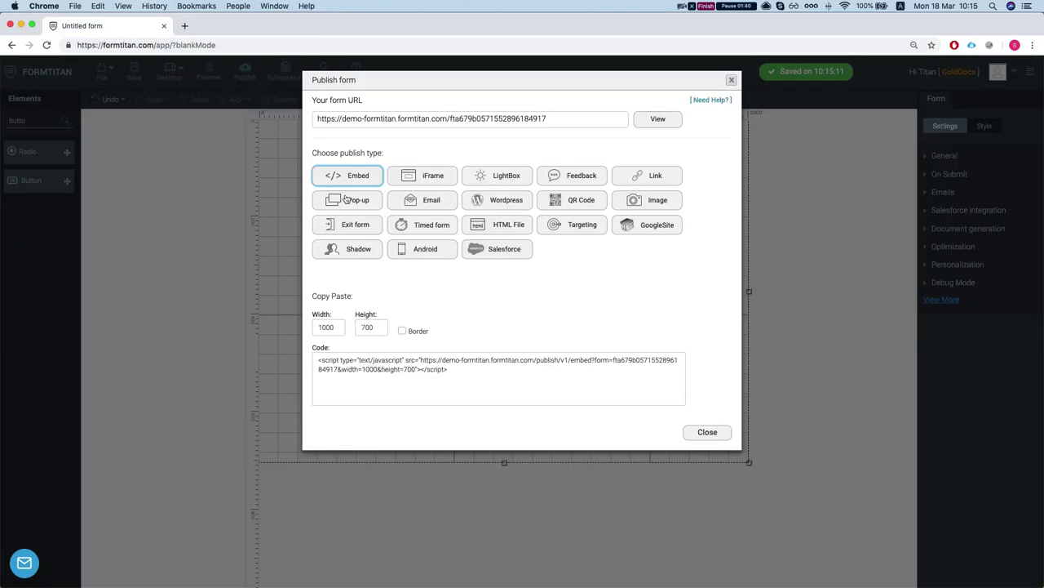
{"action": "left_click", "coordinate": [733, 79]}
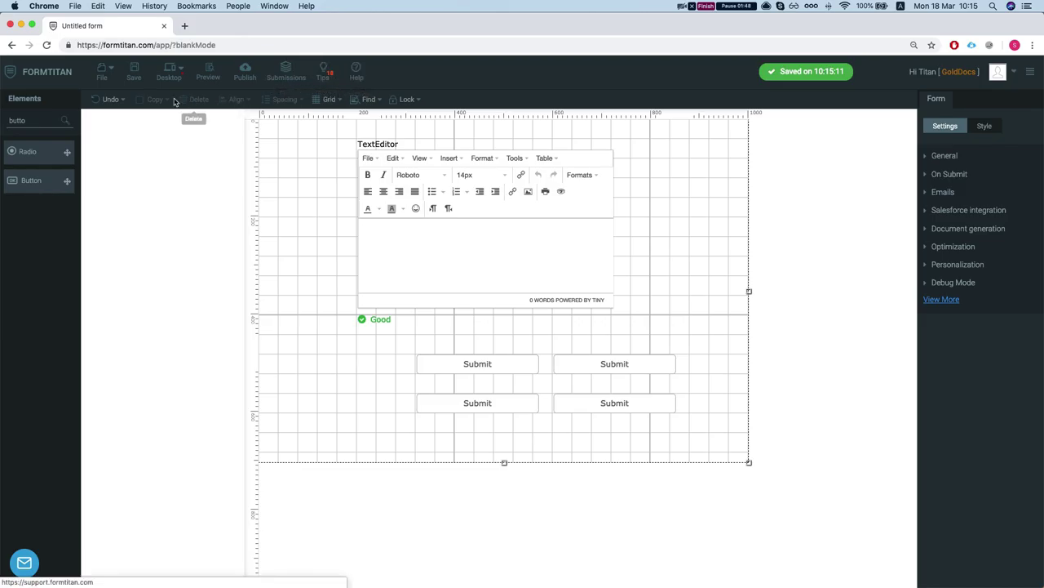
{"action": "left_click", "coordinate": [506, 222]}
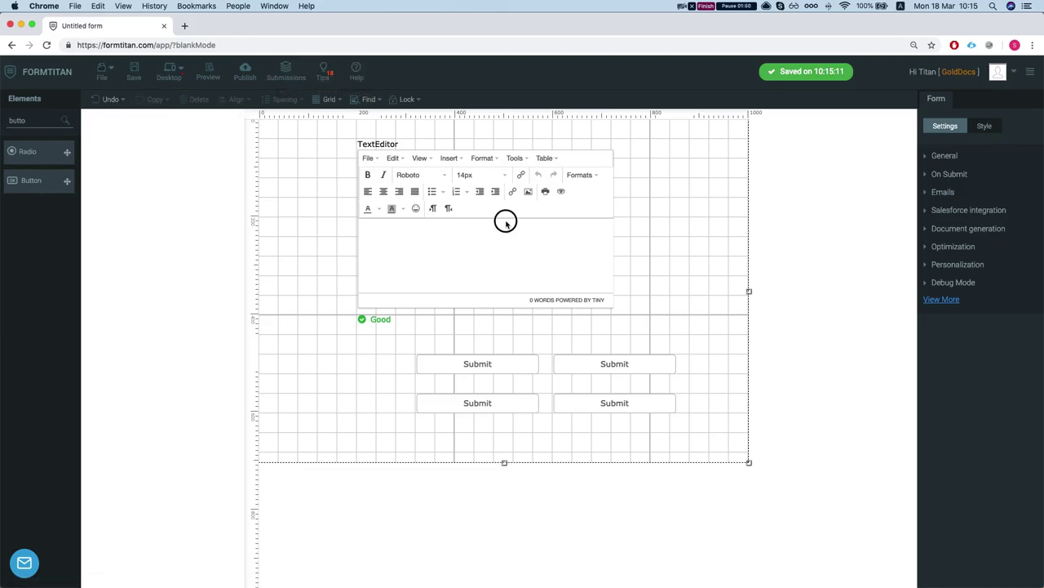
{"action": "left_click", "coordinate": [101, 102]}
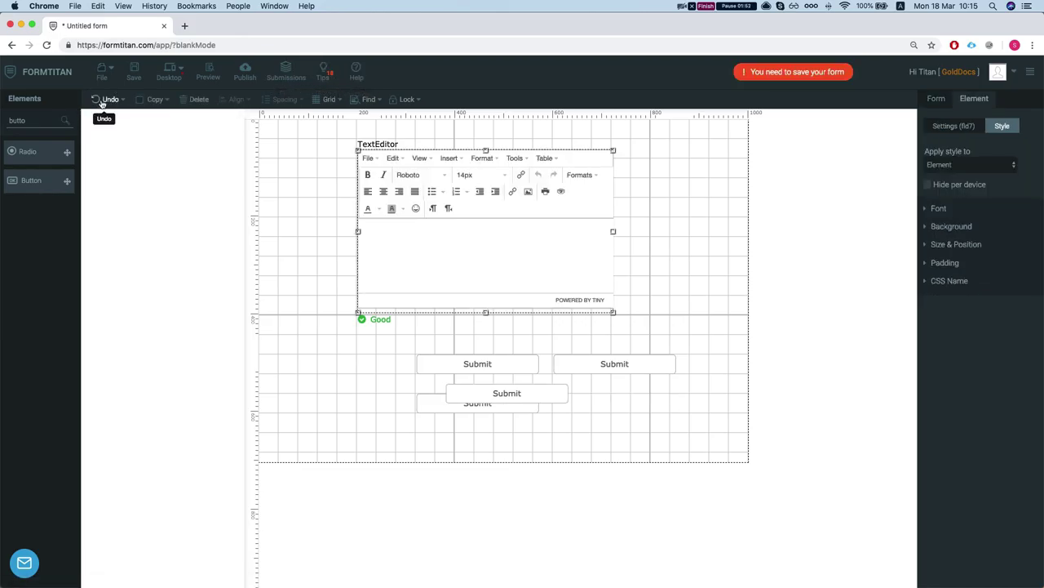
{"action": "left_click", "coordinate": [102, 102]}
{"action": "left_click", "coordinate": [380, 339]}
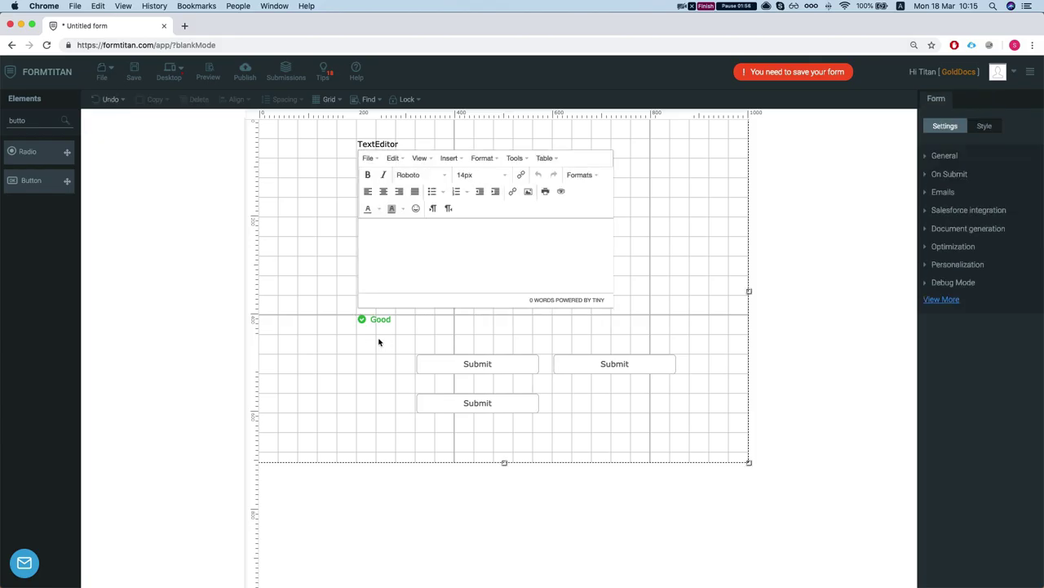
{"action": "key", "text": "super+z"}
{"action": "key", "text": "super+z"}
{"action": "key", "text": "super+z"}
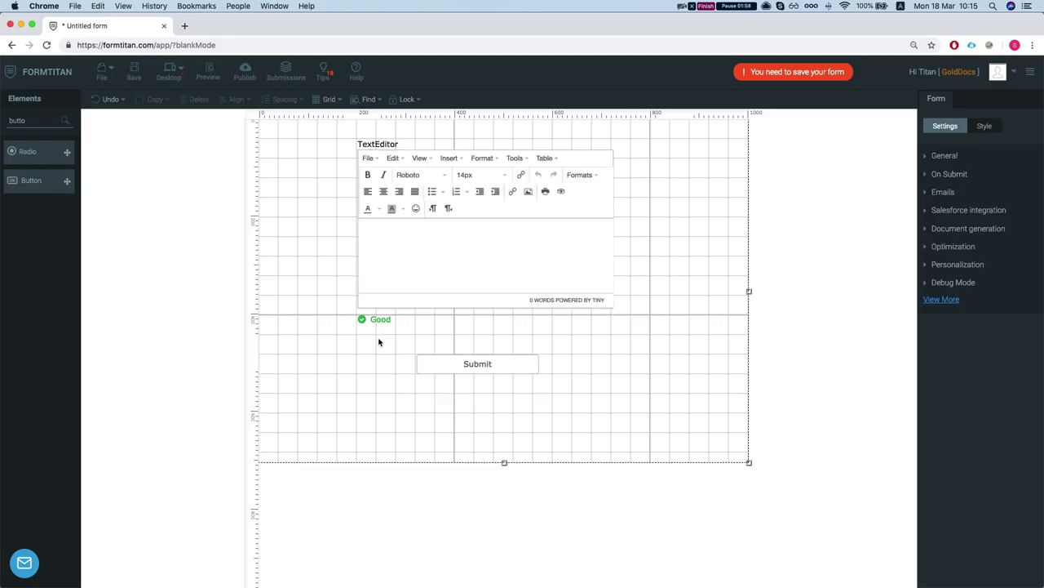
{"action": "key", "text": "super+z"}
{"action": "key", "text": "super+shift+z"}
{"action": "key", "text": "super+shift+z"}
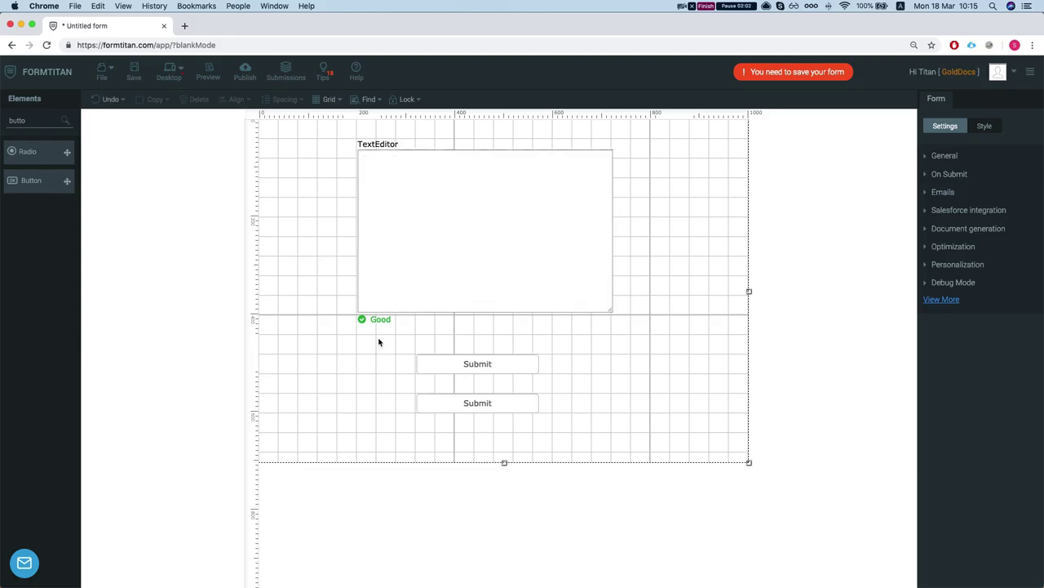
{"action": "key", "text": "super+shift+z"}
{"action": "key", "text": "super+shift+z"}
{"action": "key", "text": "super+shift+z"}
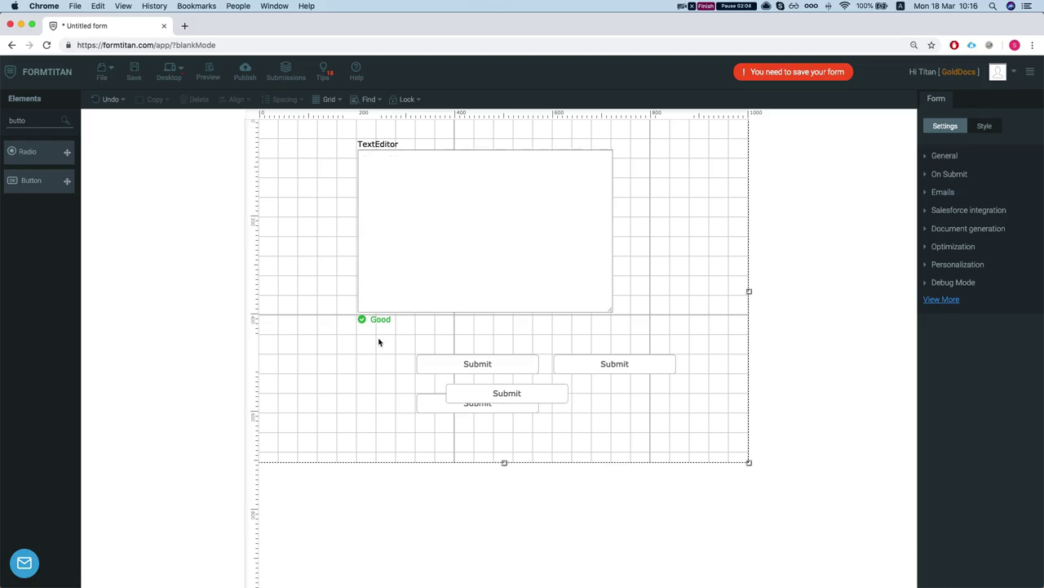
{"action": "key", "text": "super+shift+z"}
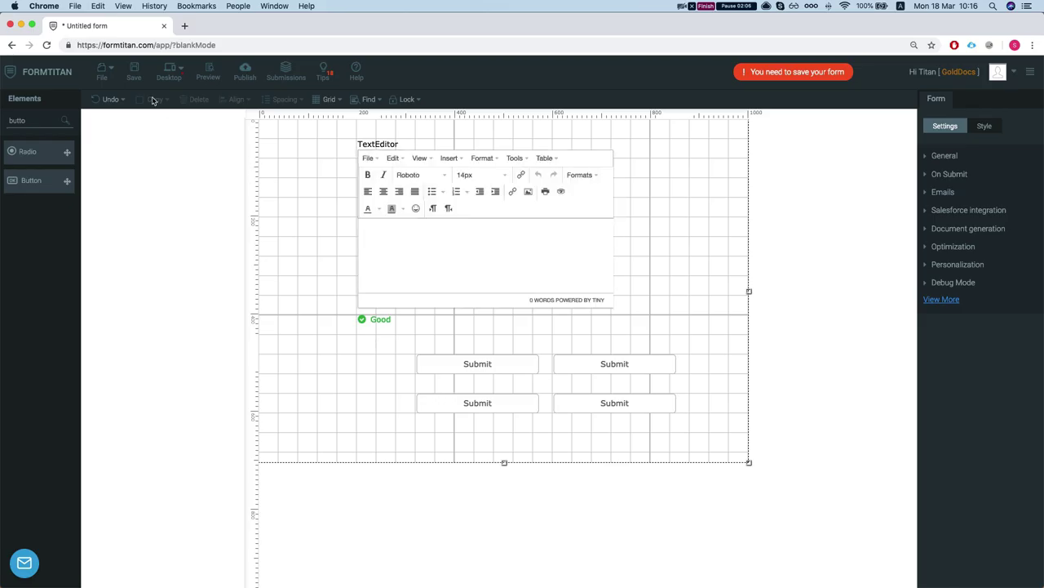
{"action": "left_click", "coordinate": [415, 209]}
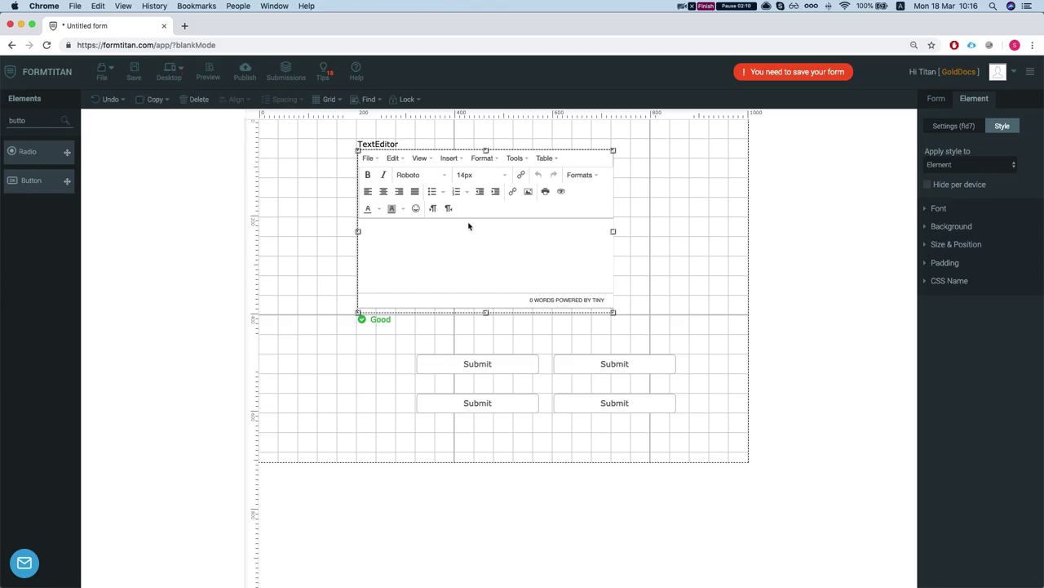
Step: Select the text editor, label and four buttons, and set 20 px vertical spacing with horizontal spacing cleared
{"action": "left_click", "coordinate": [322, 239]}
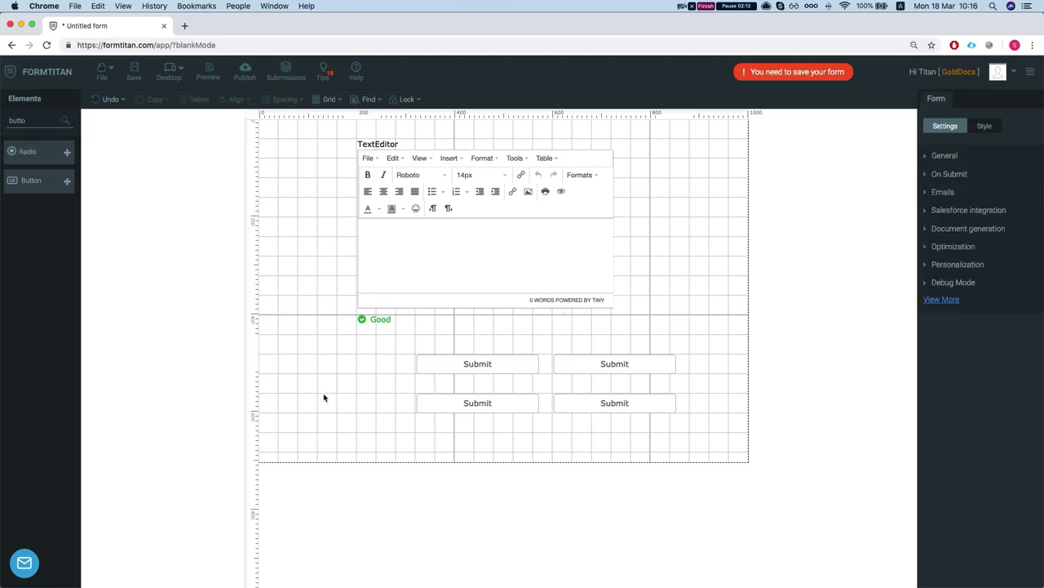
{"action": "left_click_drag", "start_coordinate": [323, 400], "coordinate": [694, 134]}
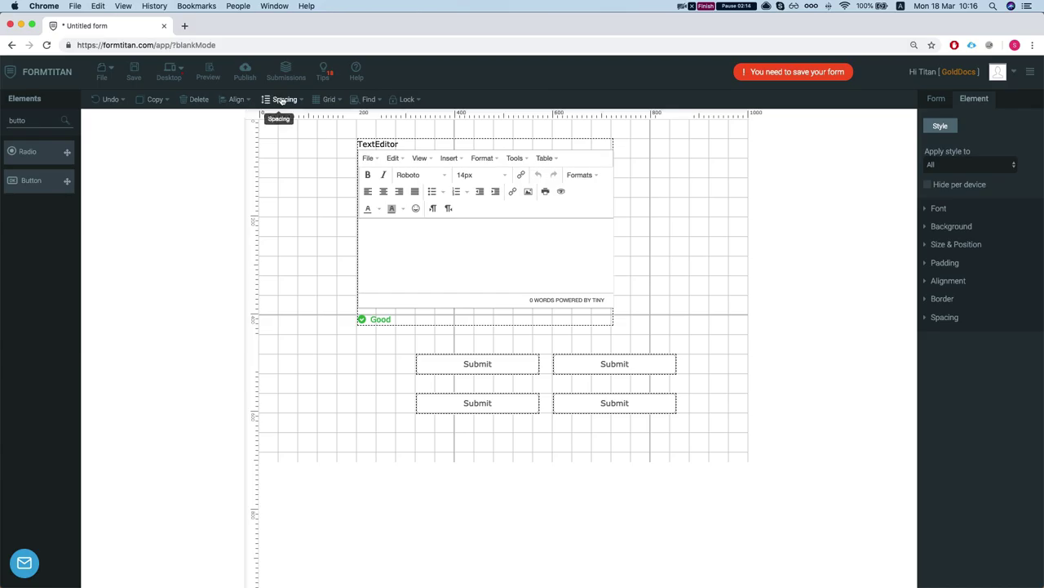
{"action": "left_click", "coordinate": [282, 100]}
{"action": "left_click", "coordinate": [373, 118]}
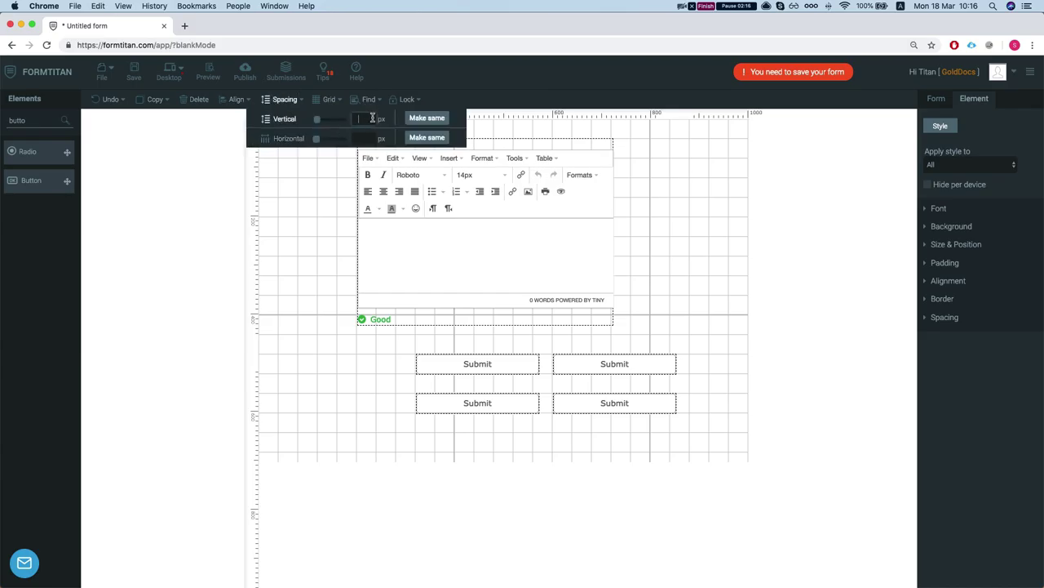
{"action": "type", "text": "2"}
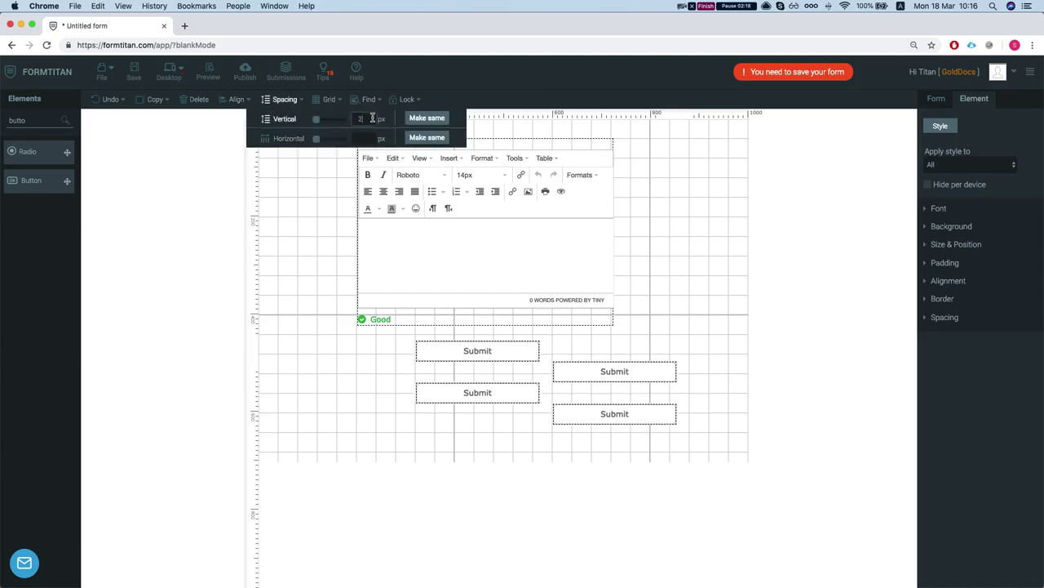
{"action": "type", "text": "0"}
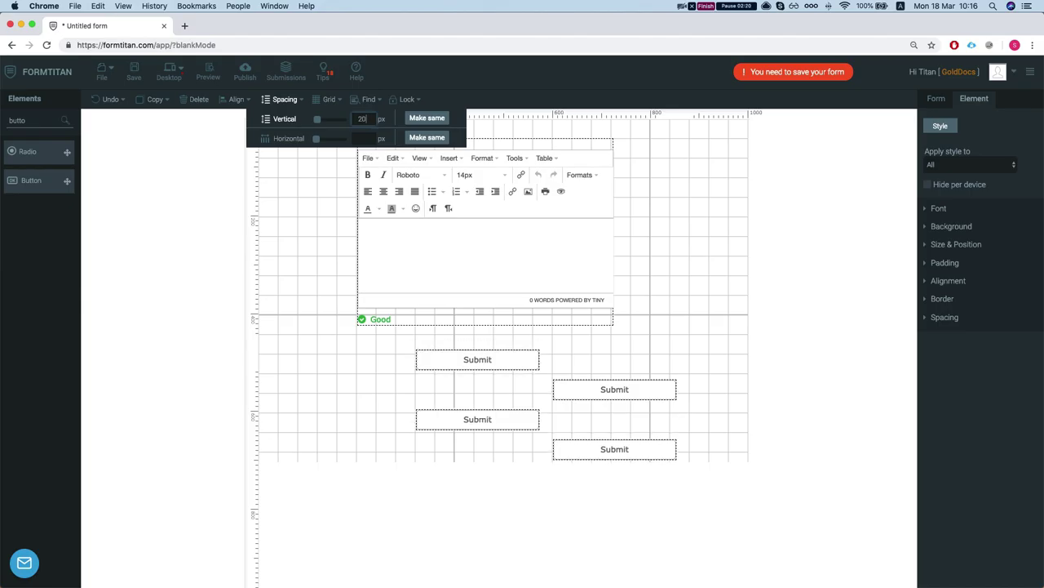
{"action": "left_click", "coordinate": [367, 139]}
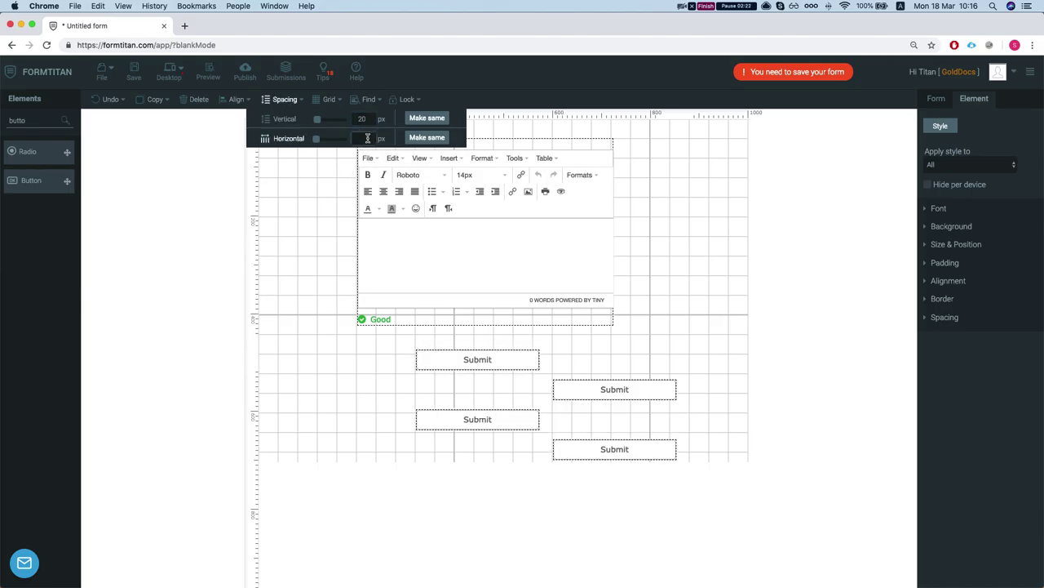
{"action": "type", "text": "20"}
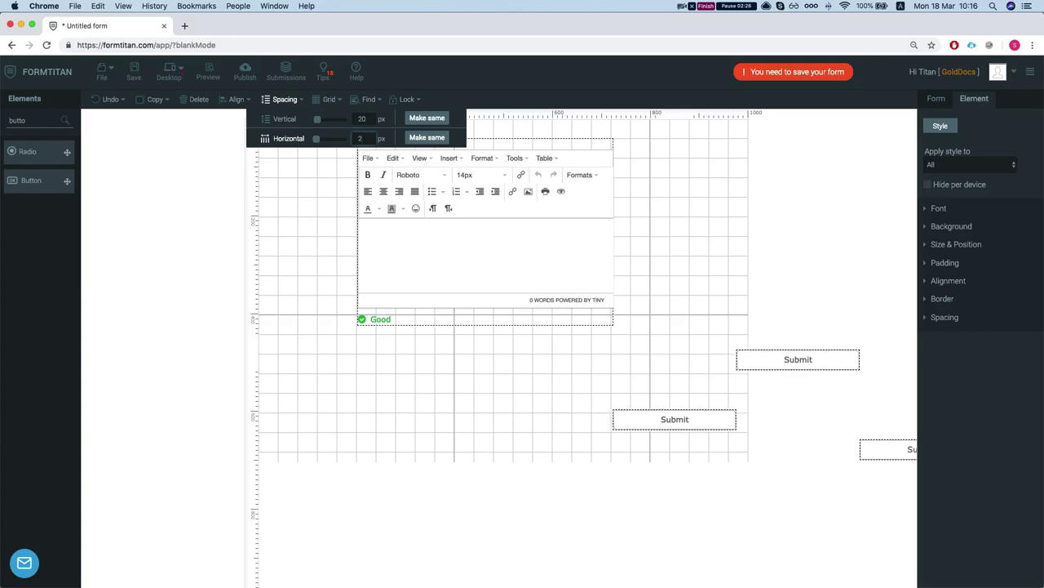
{"action": "key", "text": "BackSpace"}
{"action": "key", "text": "BackSpace"}
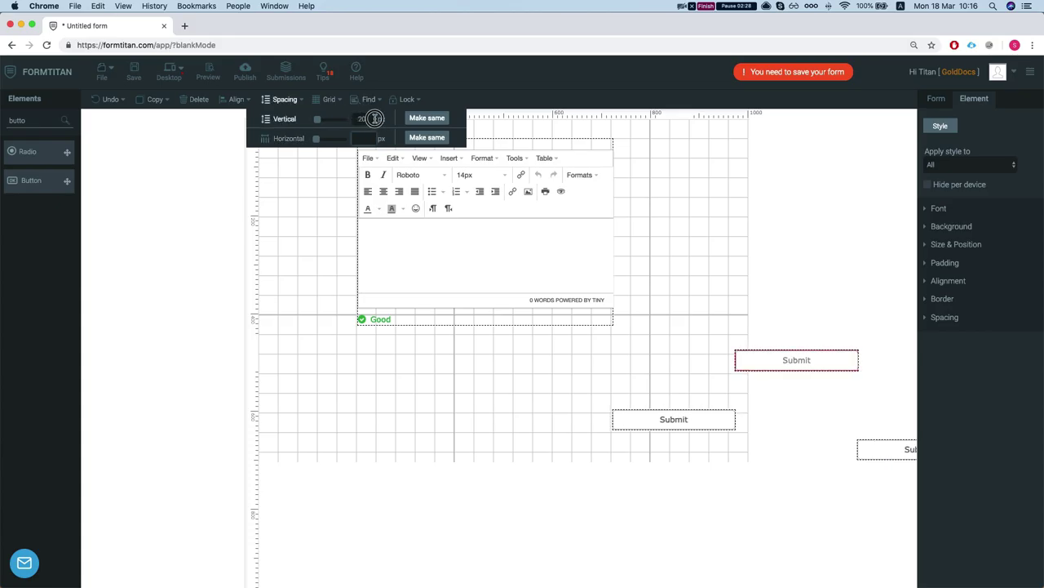
{"action": "left_click", "coordinate": [310, 327]}
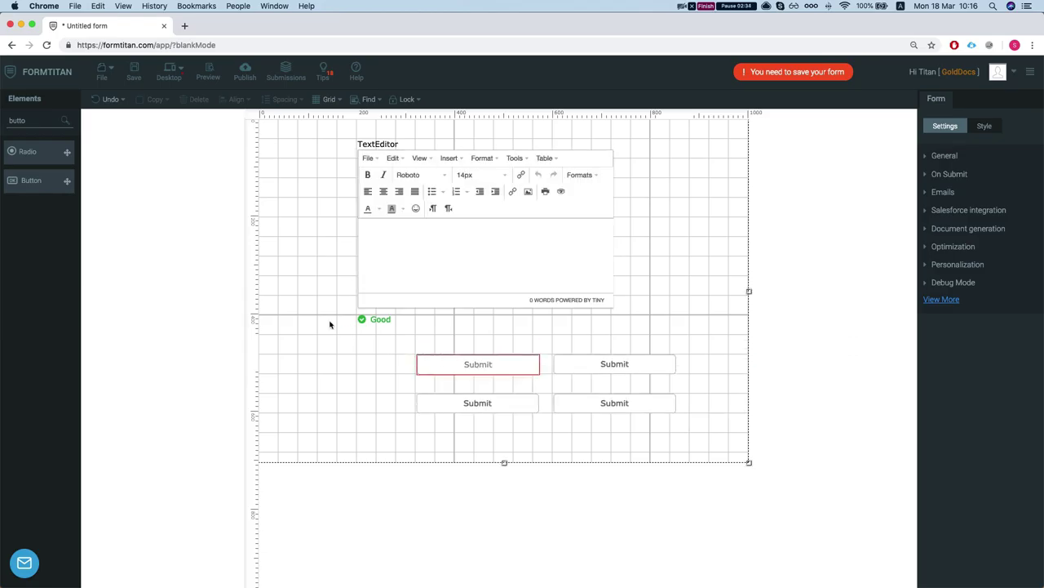
Step: Turn off snap to grid and shift the text editor and four Submit buttons toward the top-left
{"action": "left_click", "coordinate": [327, 98]}
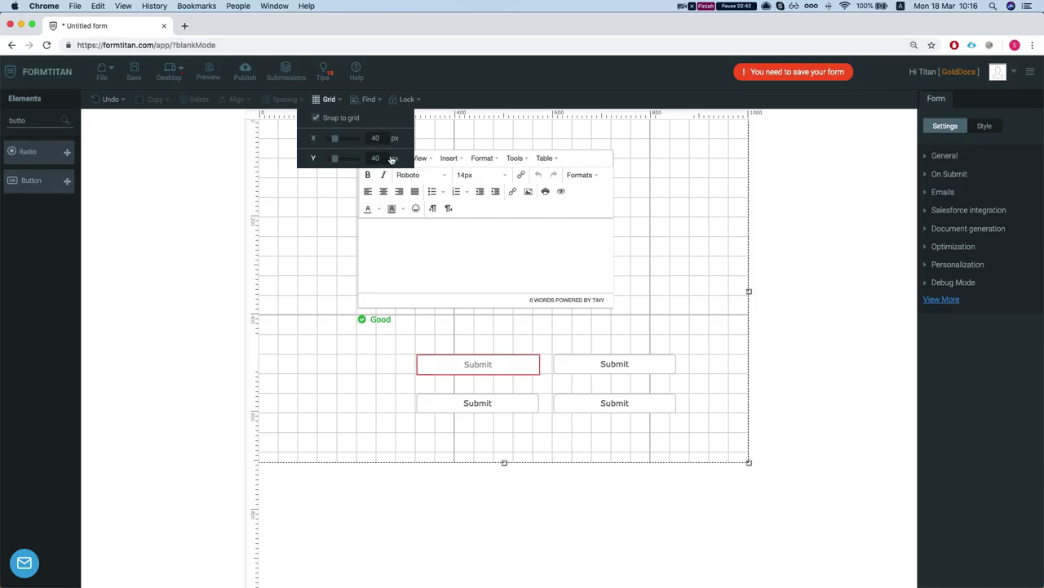
{"action": "left_click", "coordinate": [334, 118]}
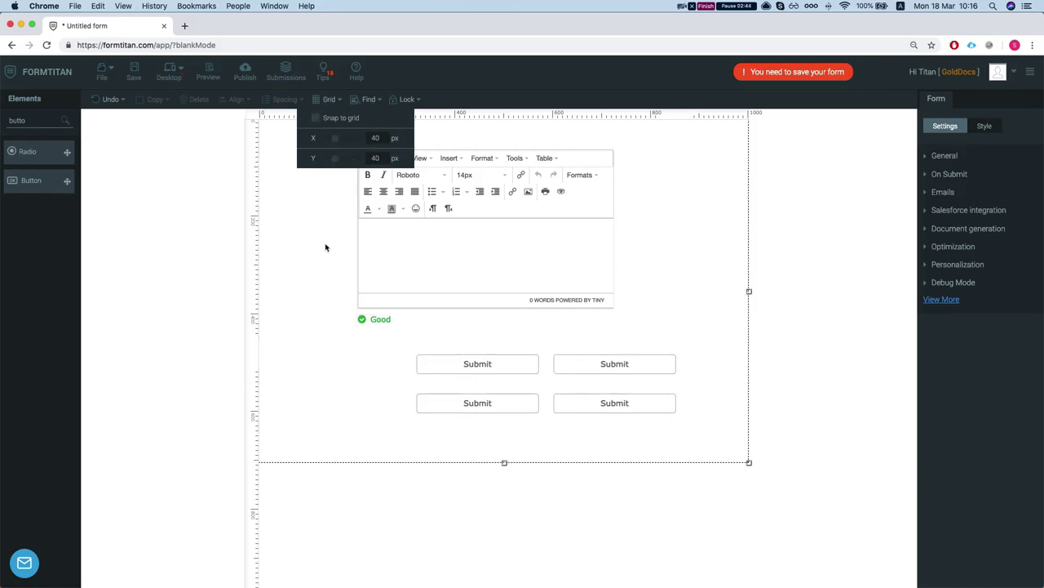
{"action": "left_click_drag", "start_coordinate": [541, 251], "coordinate": [457, 240]}
{"action": "left_click", "coordinate": [476, 354]}
{"action": "left_click_drag", "start_coordinate": [424, 345], "coordinate": [484, 379]}
{"action": "left_click", "coordinate": [645, 269]}
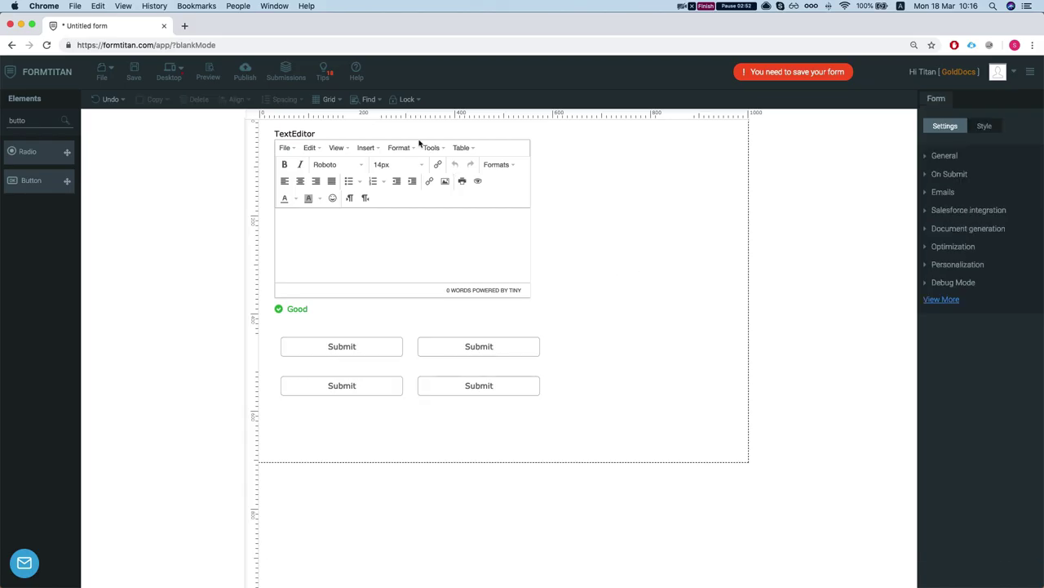
Step: Search the fields for 'button' and pick fld8 - Button from the results
{"action": "left_click", "coordinate": [374, 99]}
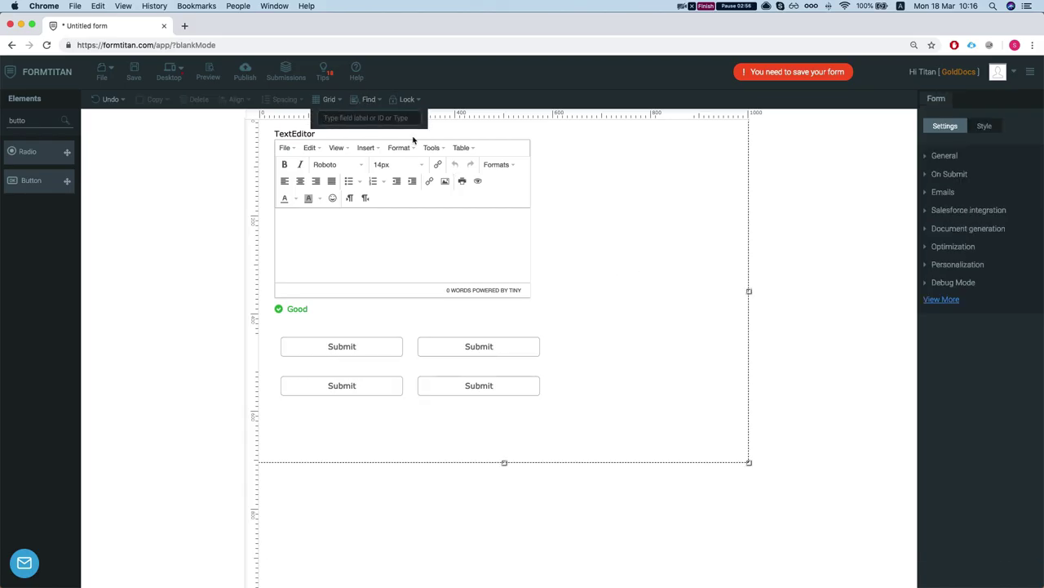
{"action": "type", "text": "su"}
{"action": "key", "text": "BackSpace"}
{"action": "type", "text": "button"}
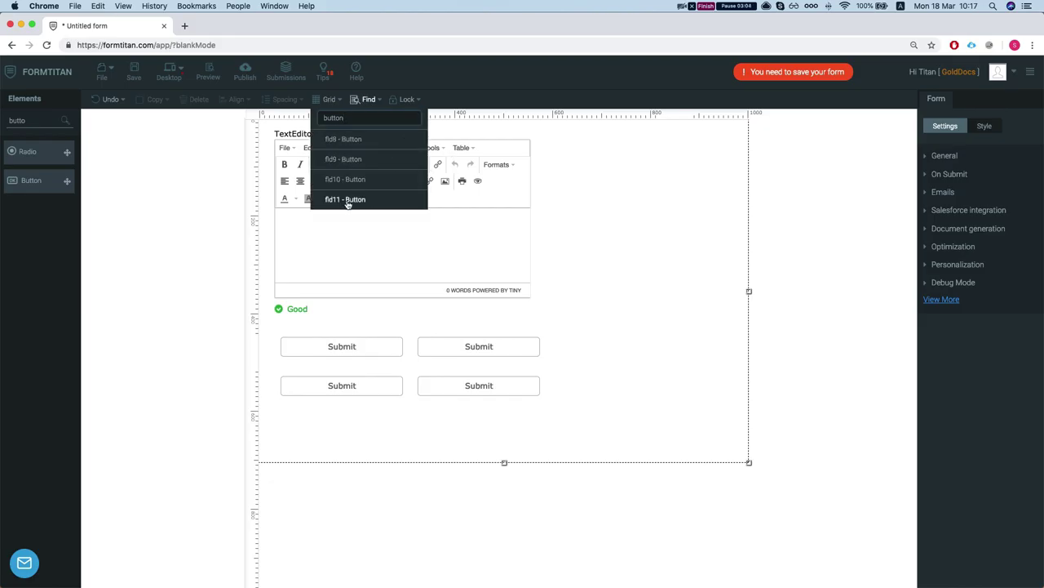
{"action": "double_click", "coordinate": [360, 118]}
{"action": "left_click", "coordinate": [354, 141]}
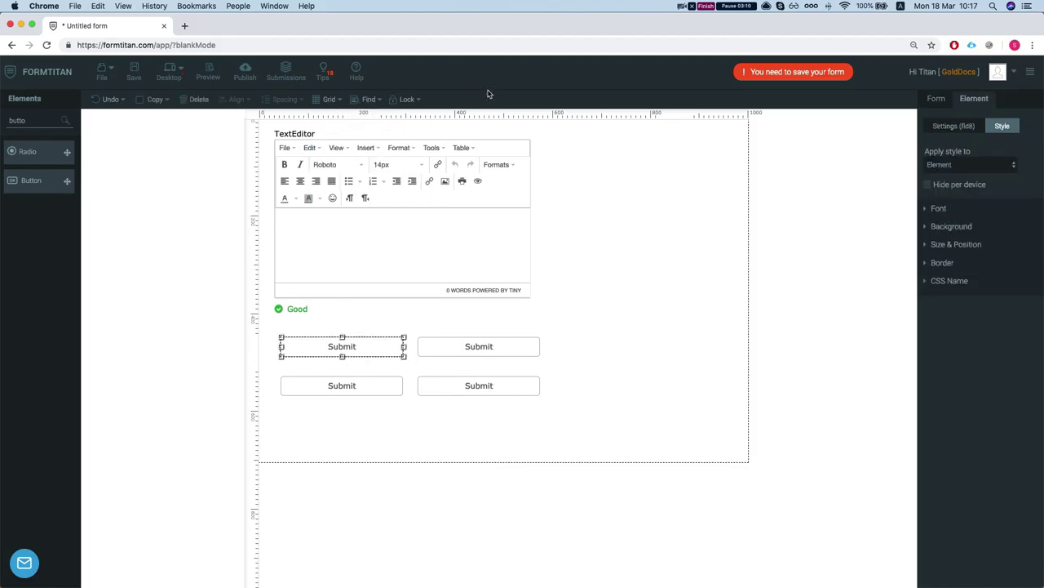
Step: Lock Submit button fld8, then drag all the other elements to confirm it stays fixed
{"action": "left_click", "coordinate": [406, 99]}
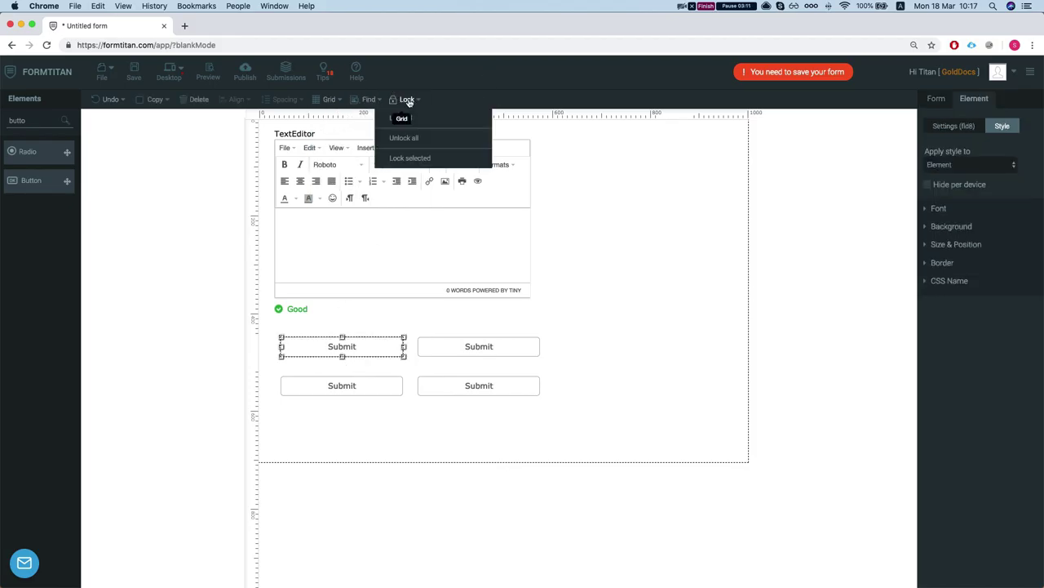
{"action": "left_click", "coordinate": [409, 159]}
{"action": "left_click", "coordinate": [550, 280]}
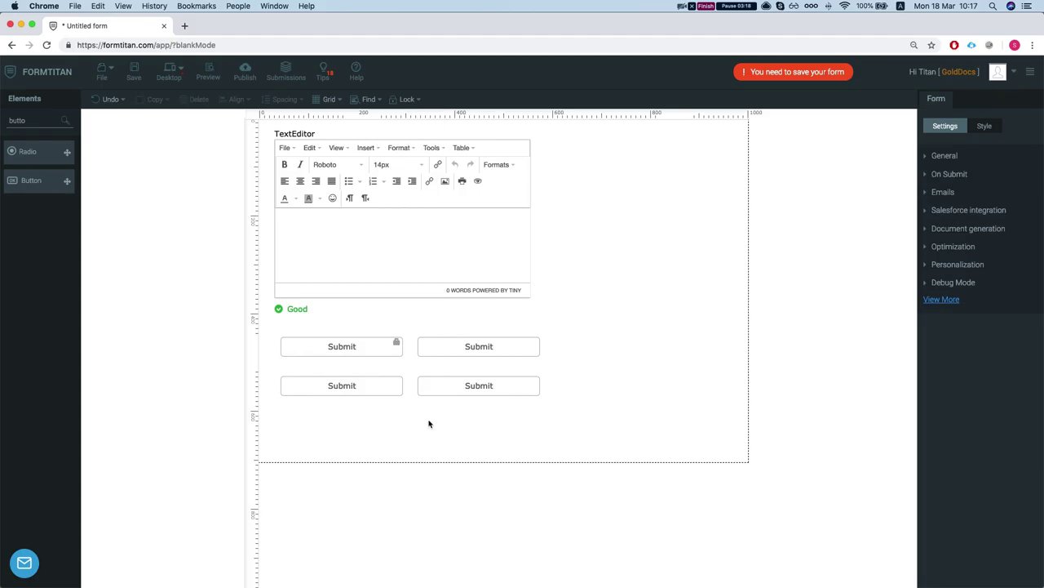
{"action": "left_click_drag", "start_coordinate": [322, 410], "coordinate": [495, 164]}
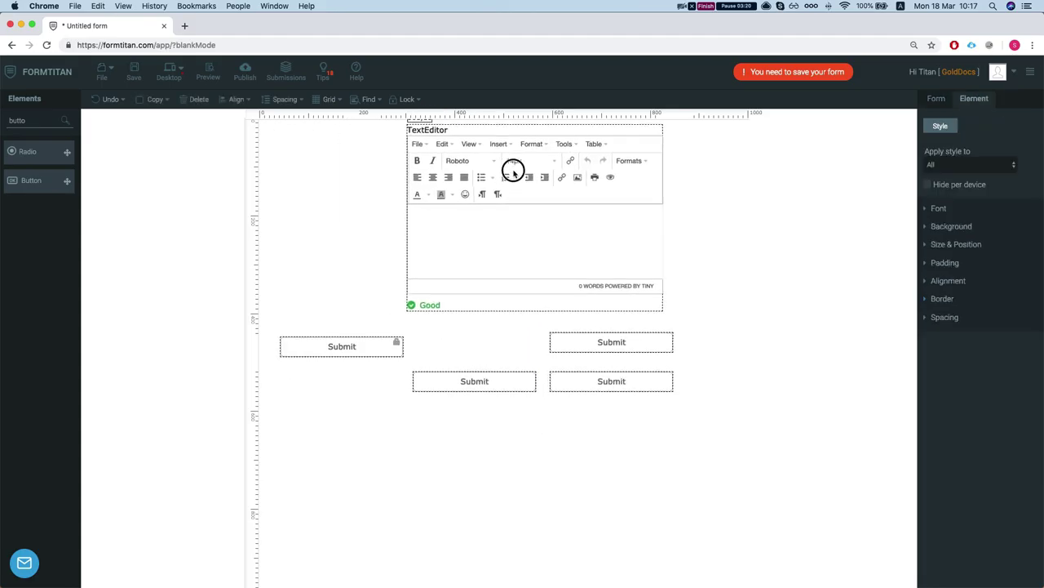
{"action": "left_click_drag", "start_coordinate": [513, 169], "coordinate": [398, 182]}
Step: In General settings, replace 'Untitled form' with 'Form titan basics' and change the URL slug to 'basics'
{"action": "left_click", "coordinate": [612, 189]}
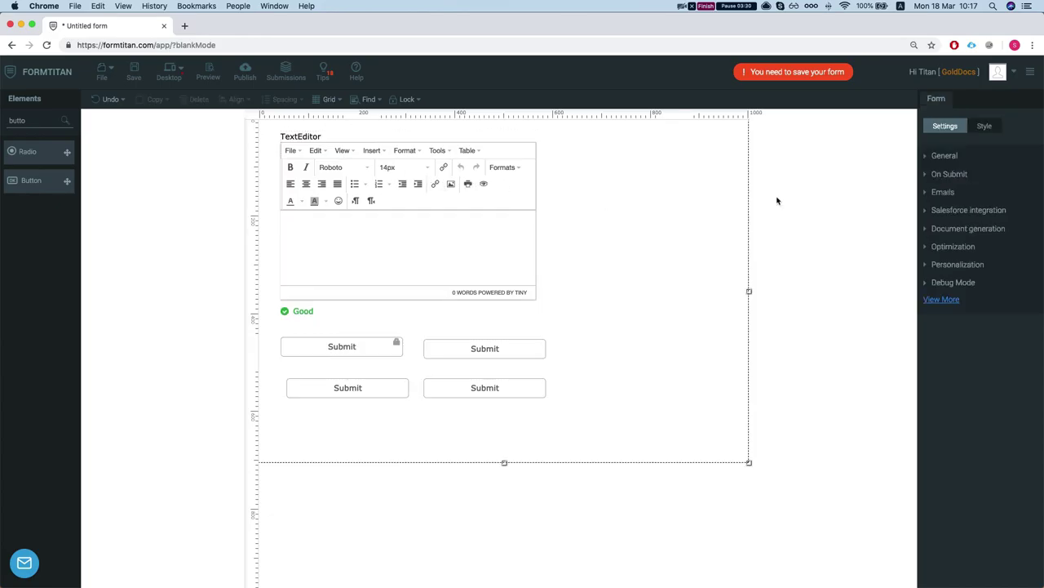
{"action": "left_click", "coordinate": [940, 155]}
{"action": "triple_click", "coordinate": [954, 208]}
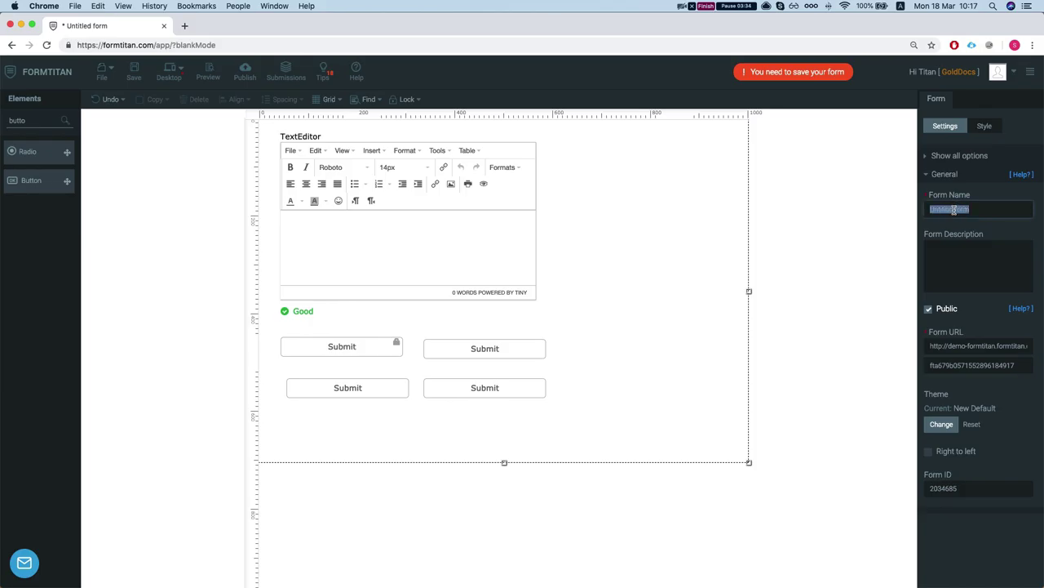
{"action": "left_click", "coordinate": [935, 174]}
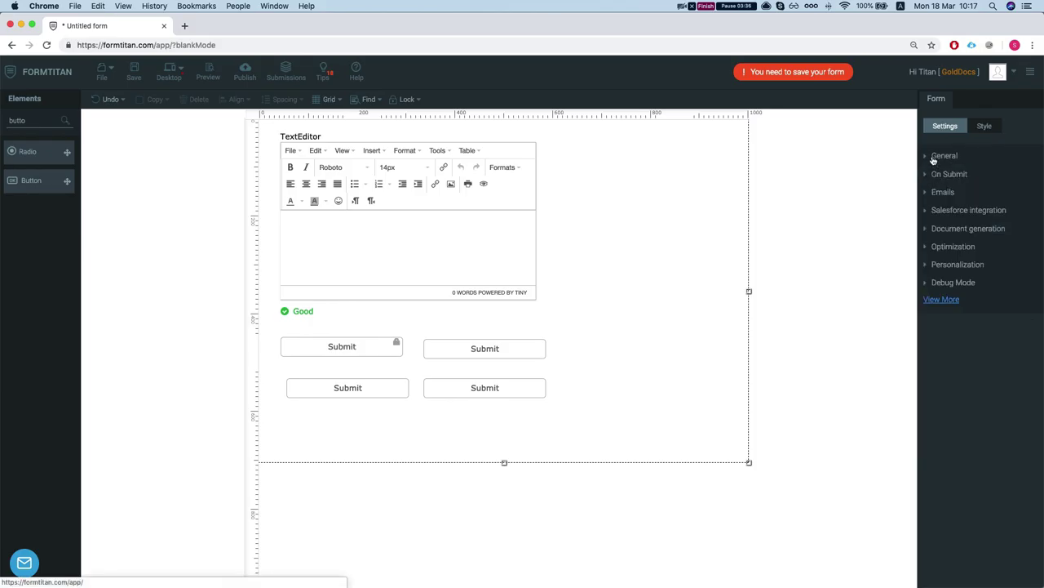
{"action": "left_click", "coordinate": [931, 161]}
{"action": "triple_click", "coordinate": [961, 208]}
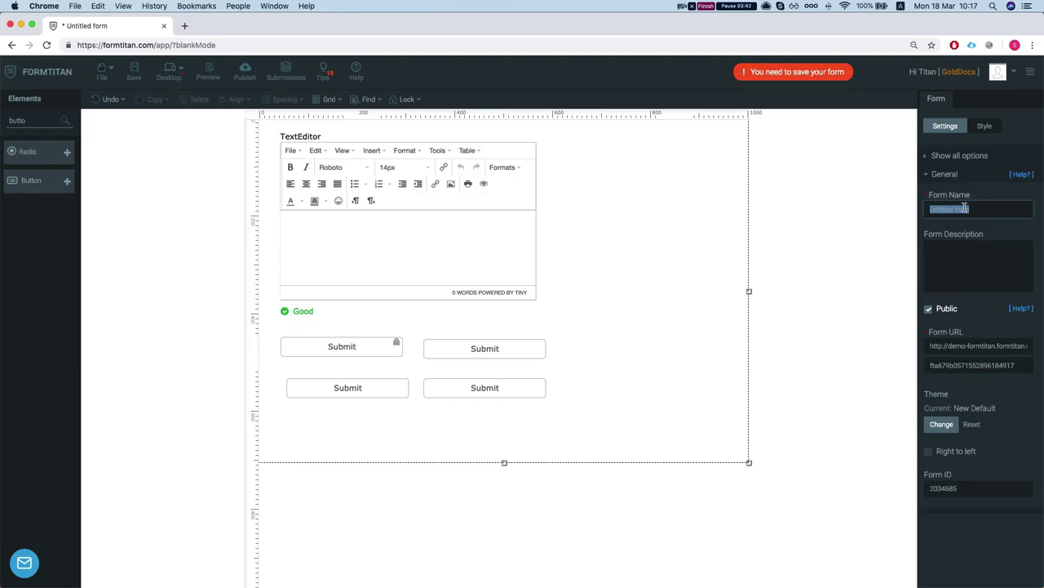
{"action": "type", "text": "Form titan basics"}
{"action": "double_click", "coordinate": [971, 367]}
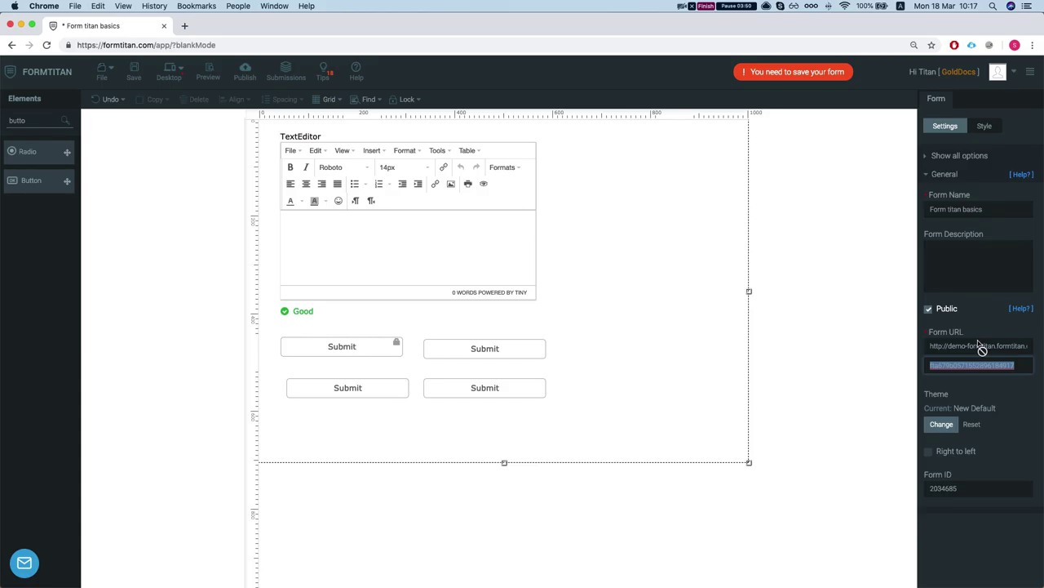
{"action": "type", "text": "basics"}
Step: Save the form, cancelling the browser's save-page dialog that pops up twice
{"action": "key", "text": "super+s"}
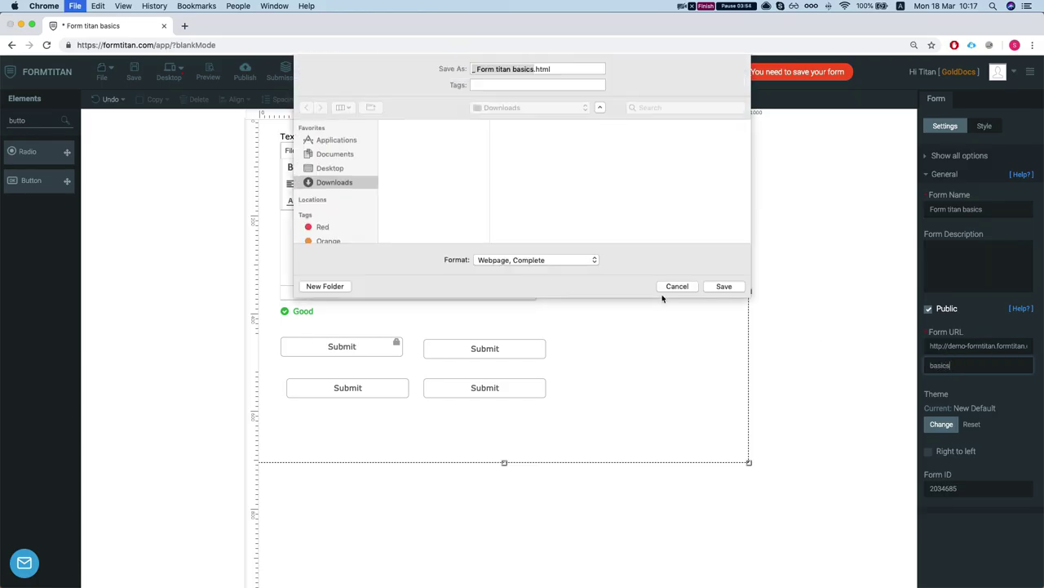
{"action": "left_click", "coordinate": [675, 286]}
{"action": "key", "text": "super+s"}
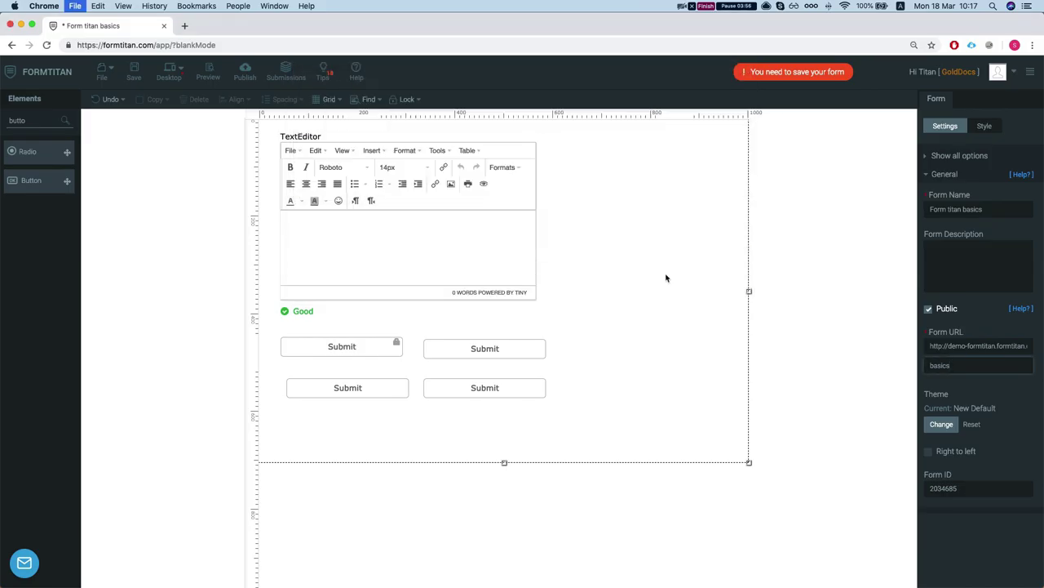
{"action": "left_click", "coordinate": [677, 286]}
{"action": "left_click", "coordinate": [336, 196]}
{"action": "left_click", "coordinate": [650, 230]}
{"action": "key", "text": "super+s"}
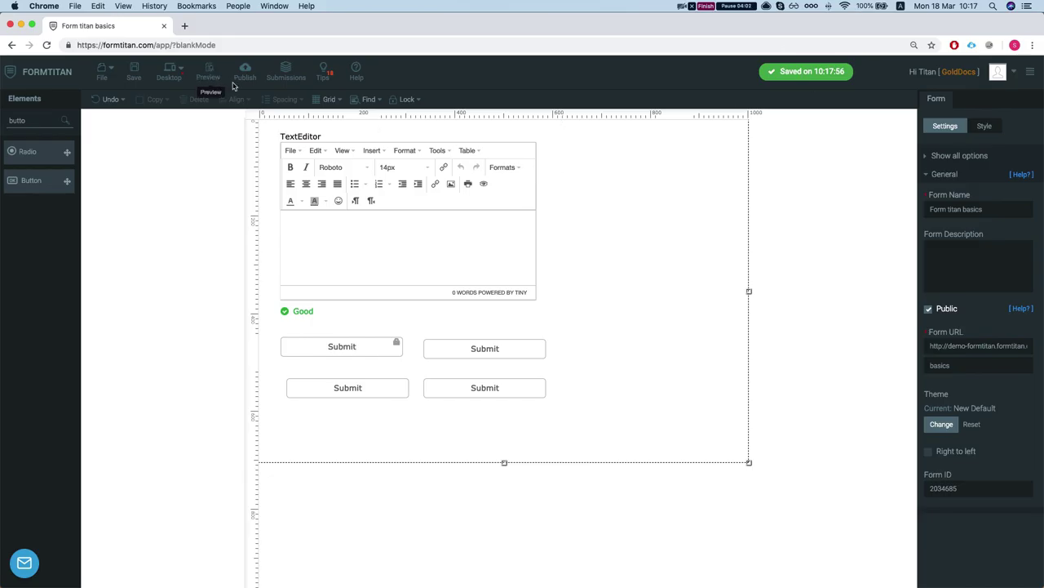
Step: Publish the form, check its live 'basics' page in a new tab, then close that tab and the publish window
{"action": "left_click", "coordinate": [244, 74]}
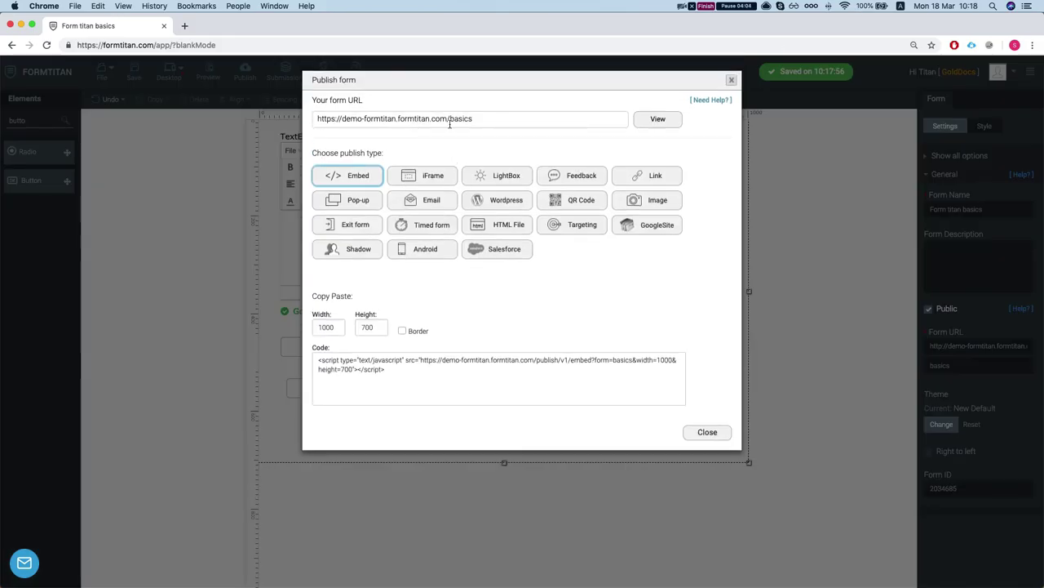
{"action": "left_click", "coordinate": [462, 122]}
{"action": "left_click", "coordinate": [454, 119]}
{"action": "left_click", "coordinate": [471, 118]}
{"action": "left_click", "coordinate": [661, 119]}
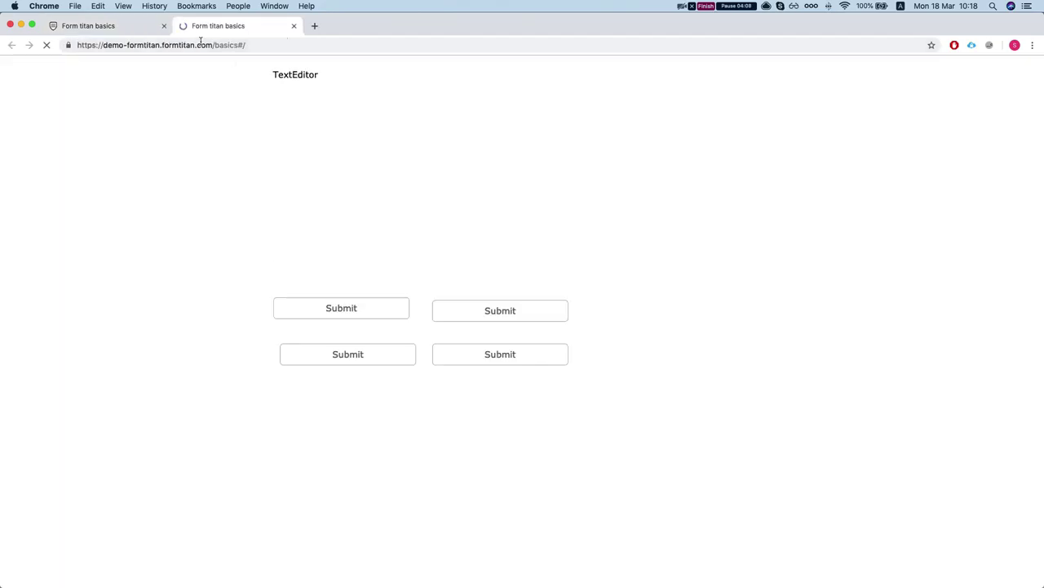
{"action": "double_click", "coordinate": [226, 45]}
{"action": "left_click", "coordinate": [293, 25]}
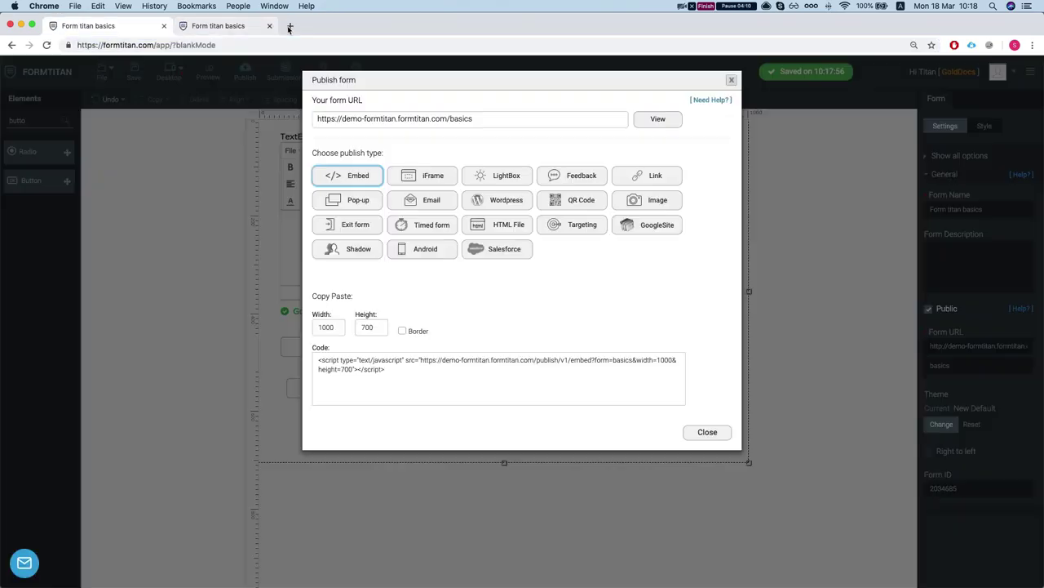
{"action": "left_click", "coordinate": [701, 430]}
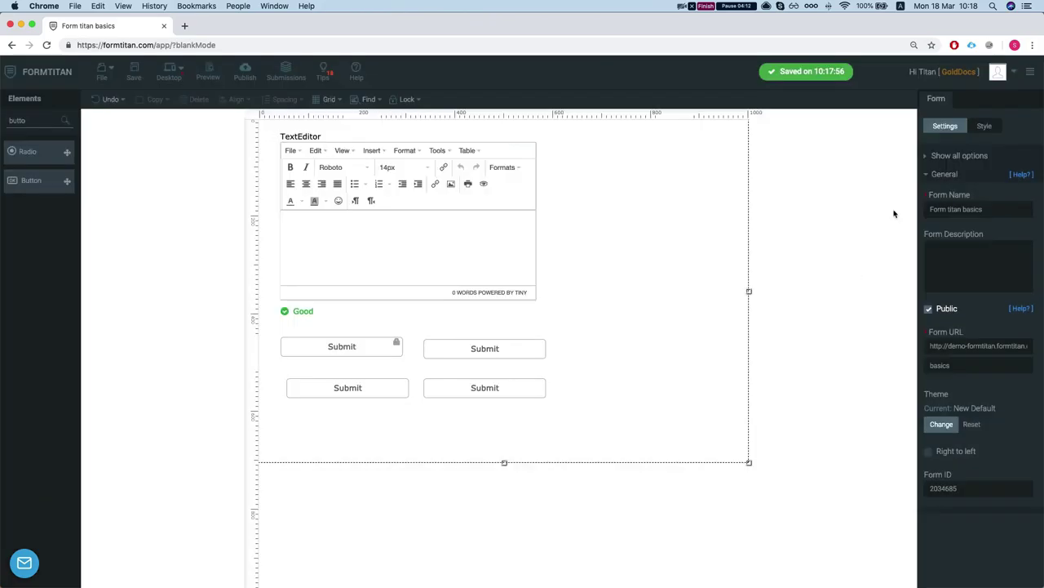
{"action": "left_click", "coordinate": [985, 125]}
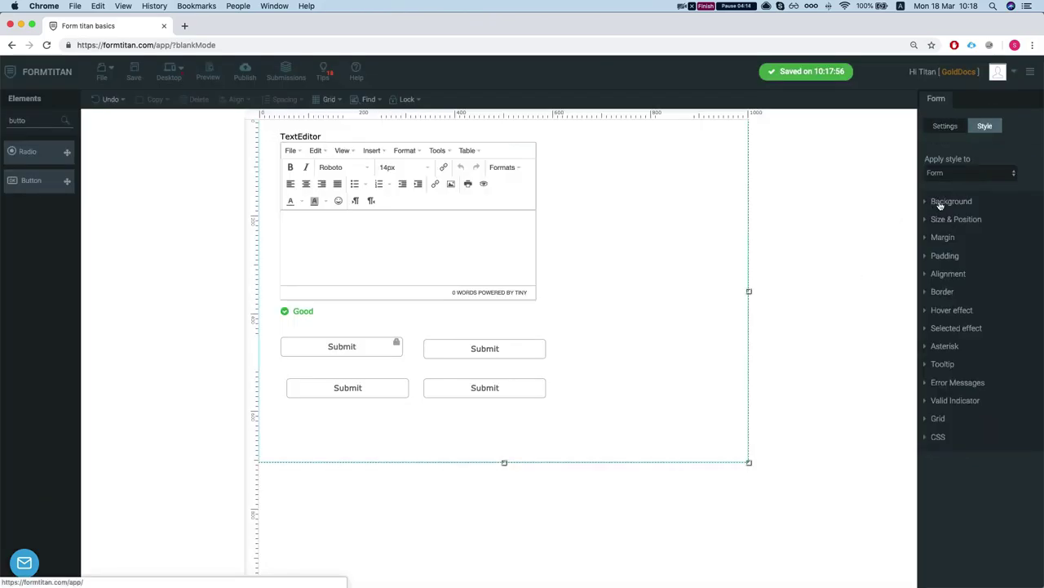
{"action": "left_click", "coordinate": [946, 202]}
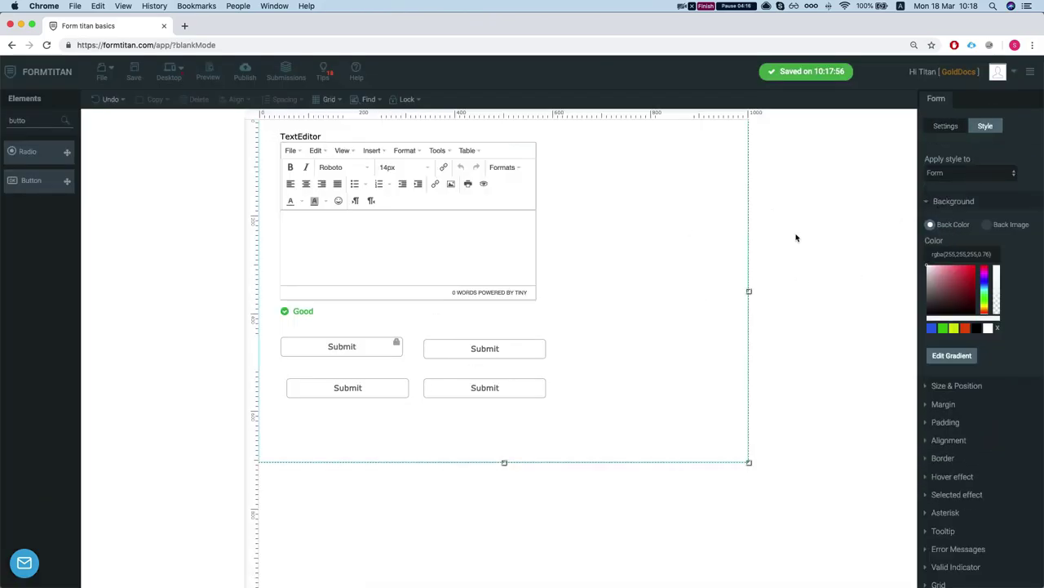
{"action": "left_click_drag", "start_coordinate": [932, 270], "coordinate": [916, 254]}
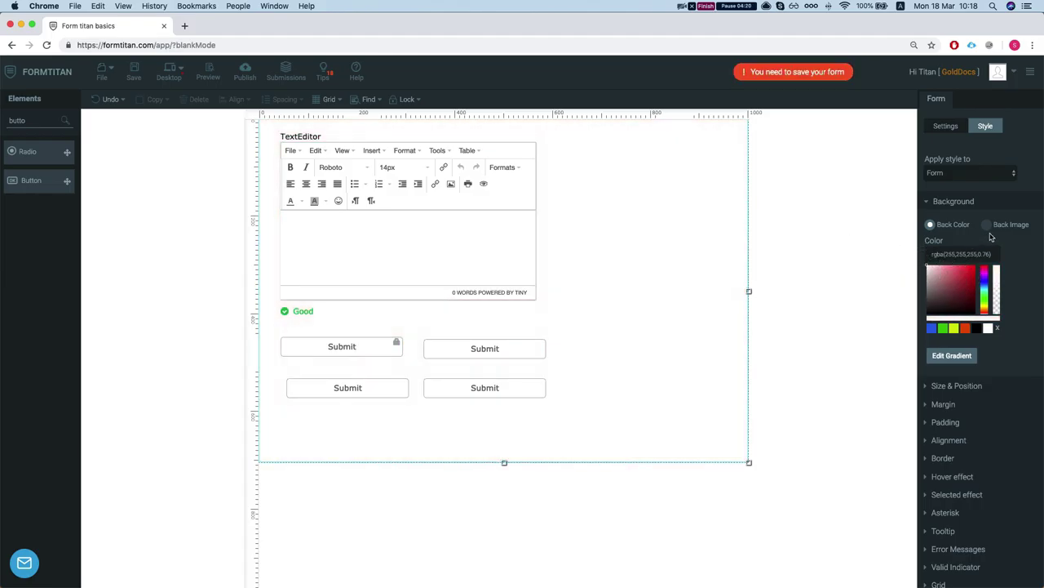
{"action": "scroll", "coordinate": [946, 387], "scroll_direction": "down", "scroll_amount": 1}
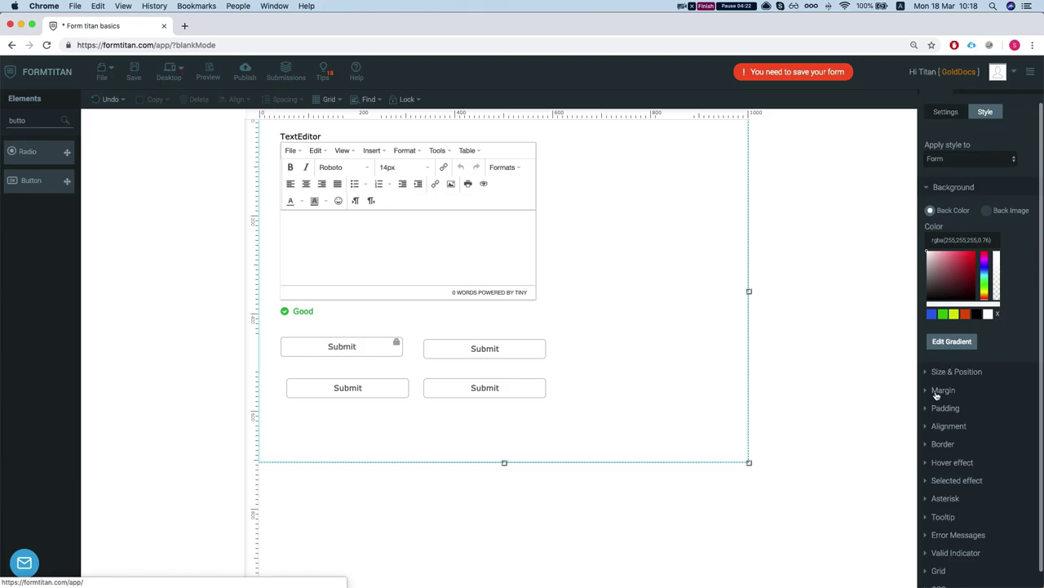
{"action": "scroll", "coordinate": [936, 395], "scroll_direction": "down", "scroll_amount": 1}
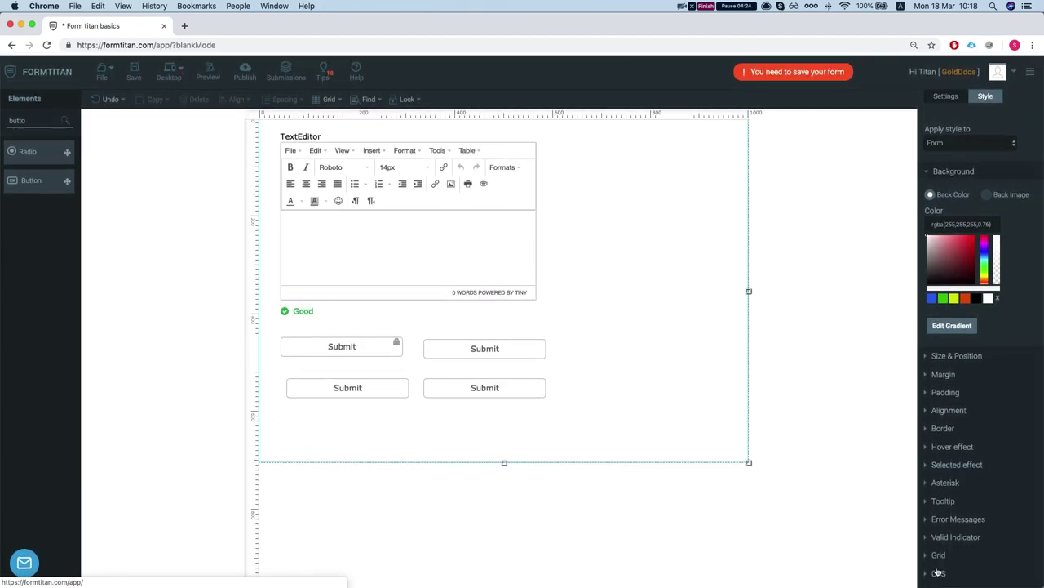
{"action": "left_click", "coordinate": [944, 98]}
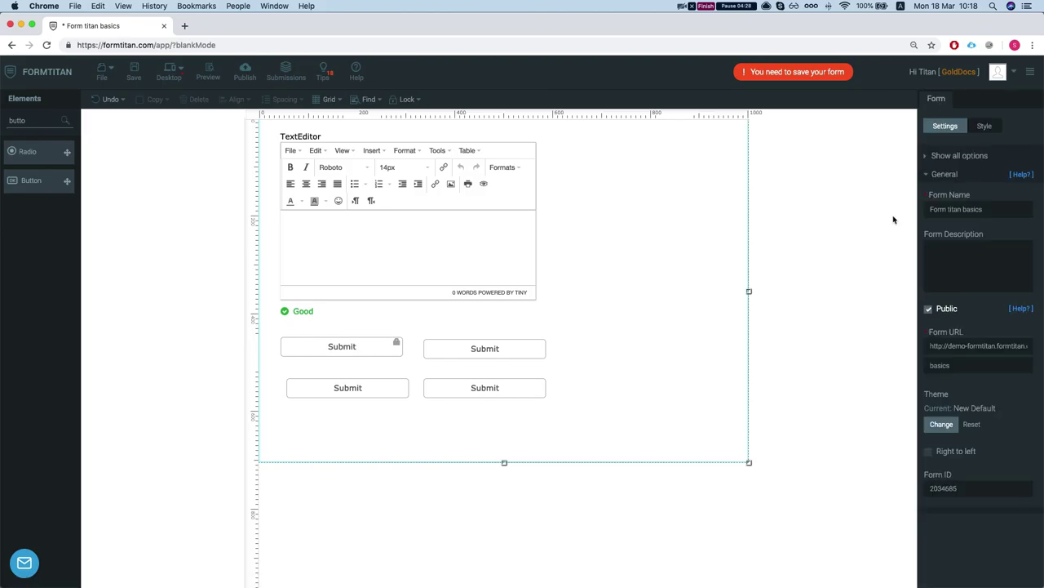
{"action": "left_click", "coordinate": [952, 176]}
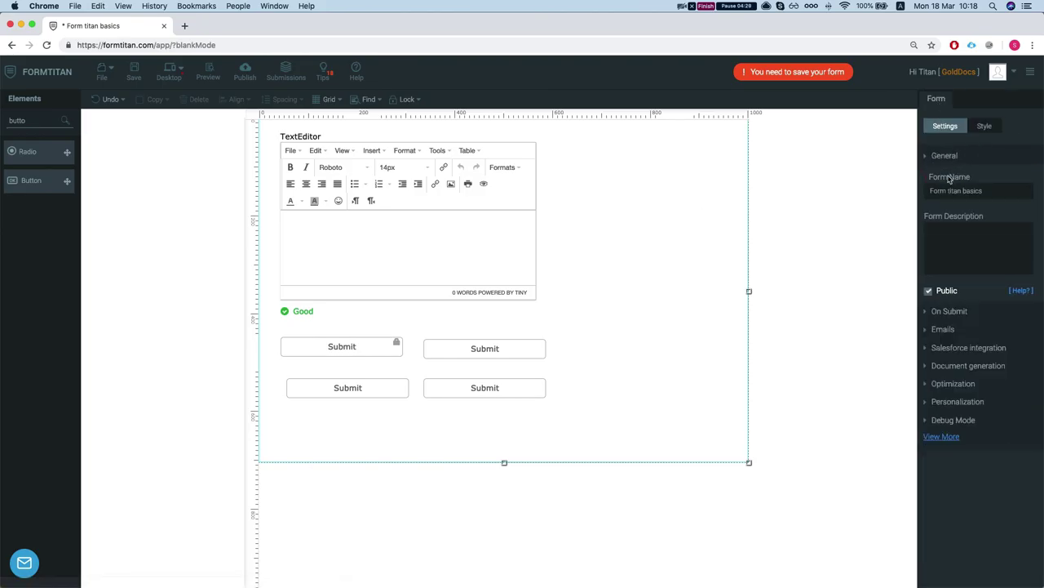
Step: Inspect the top-right Submit button's settings and Button Type list, leaving them unchanged
{"action": "left_click", "coordinate": [449, 350]}
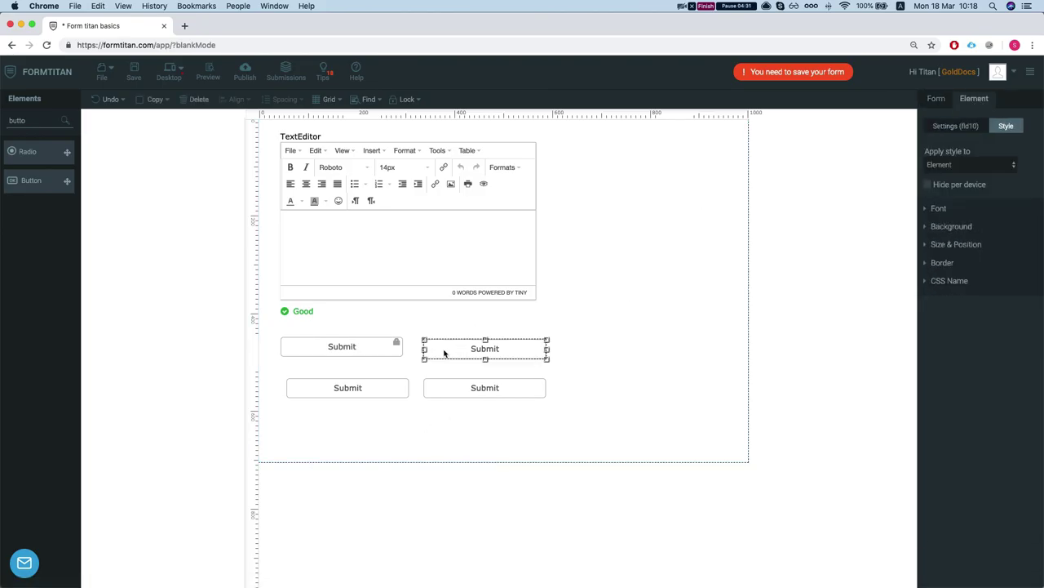
{"action": "left_click", "coordinate": [958, 129]}
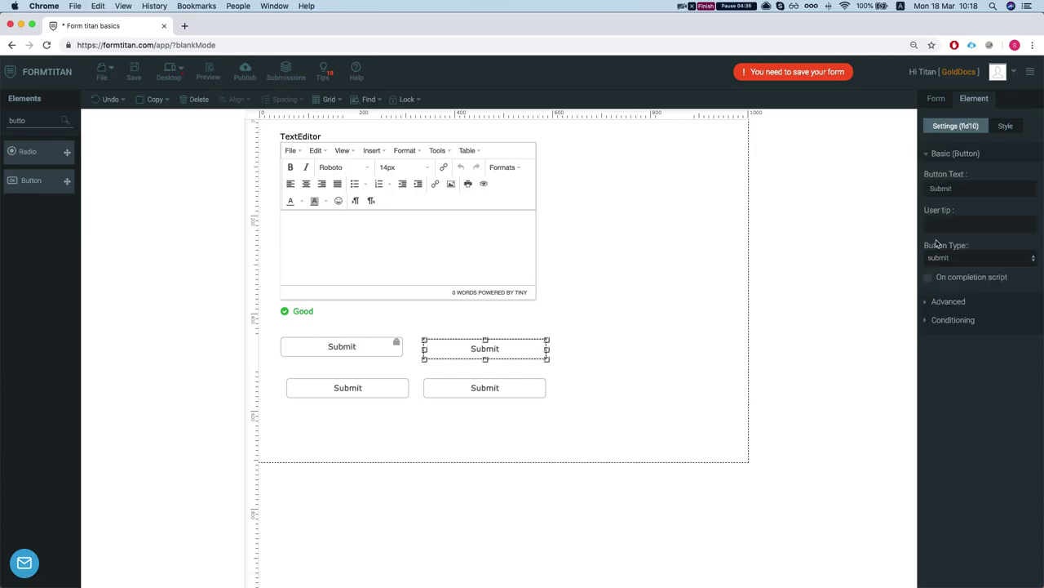
{"action": "left_click", "coordinate": [467, 254]}
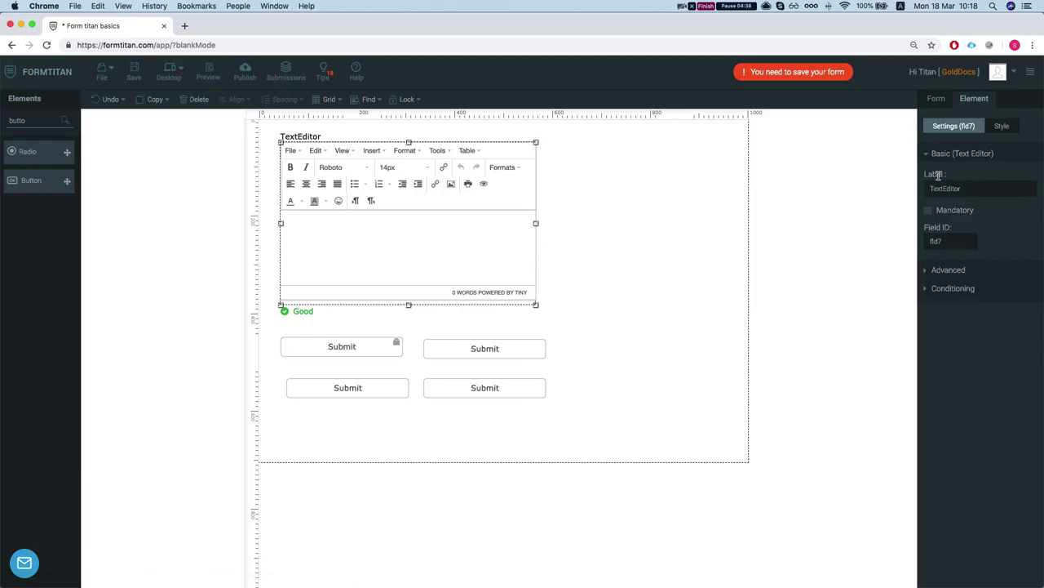
{"action": "left_click", "coordinate": [948, 270]}
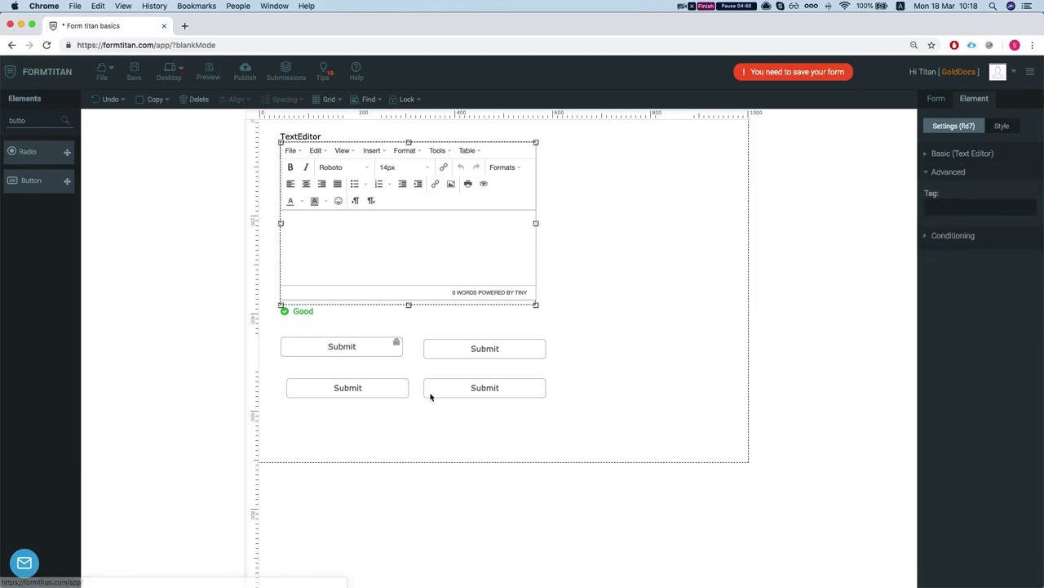
{"action": "left_click", "coordinate": [485, 353]}
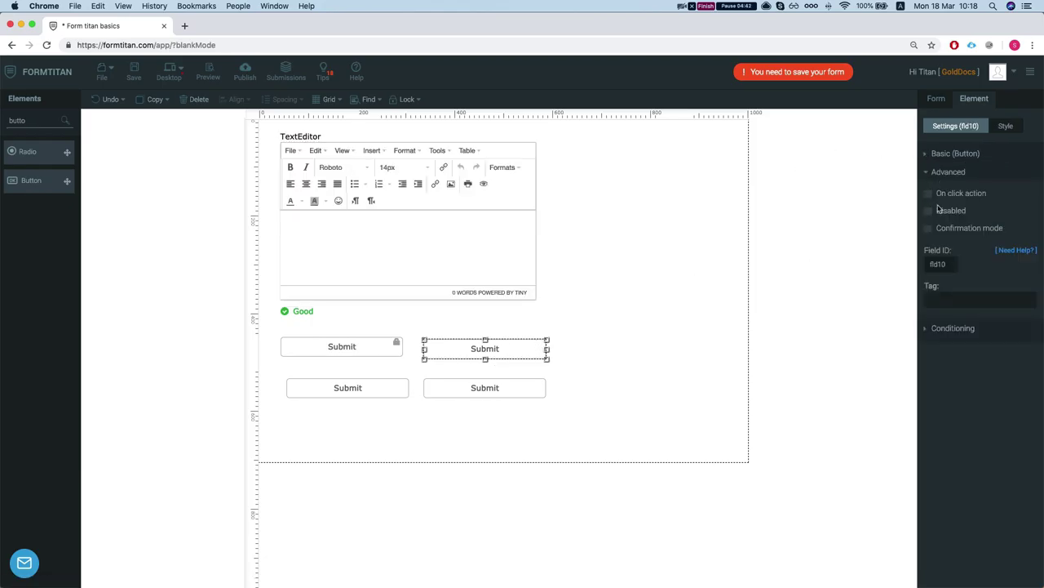
{"action": "left_click", "coordinate": [946, 155]}
{"action": "left_click", "coordinate": [971, 258]}
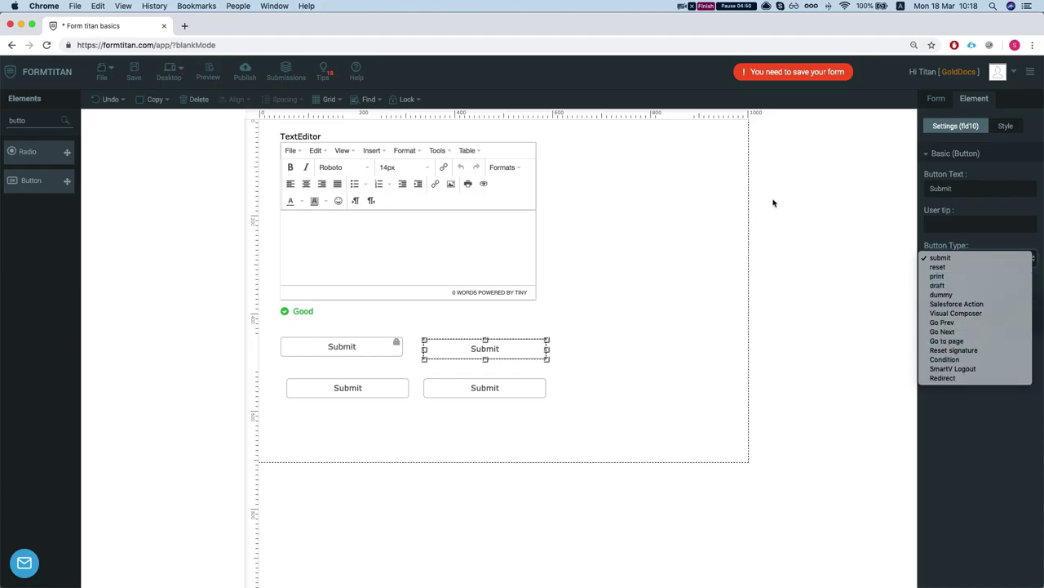
{"action": "left_click", "coordinate": [1006, 127]}
Step: Give Submit button fld10 bold dark-red Times New Roman text on a red #e83636 background
{"action": "left_click", "coordinate": [1006, 126]}
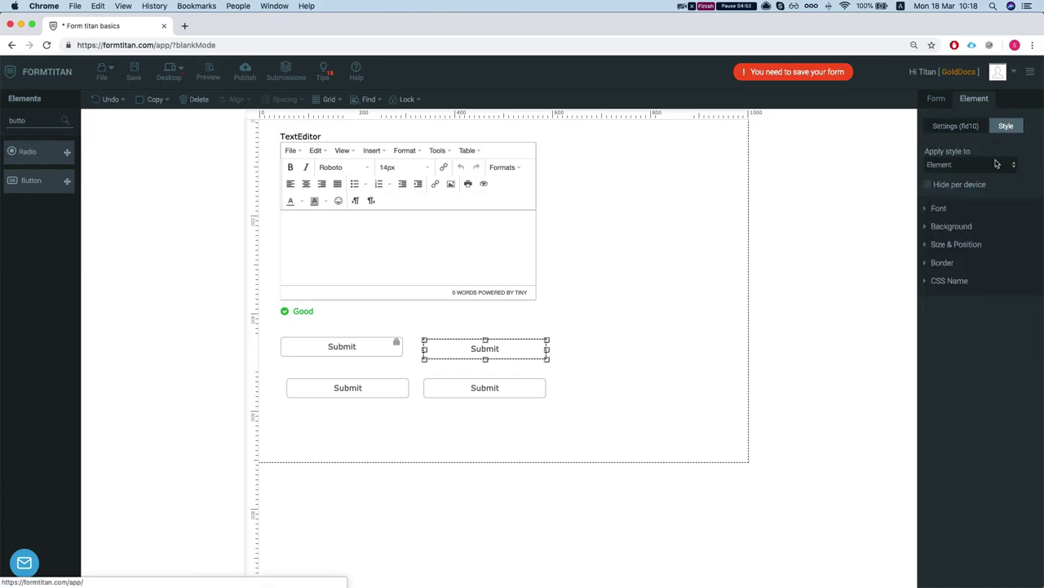
{"action": "left_click", "coordinate": [938, 208]}
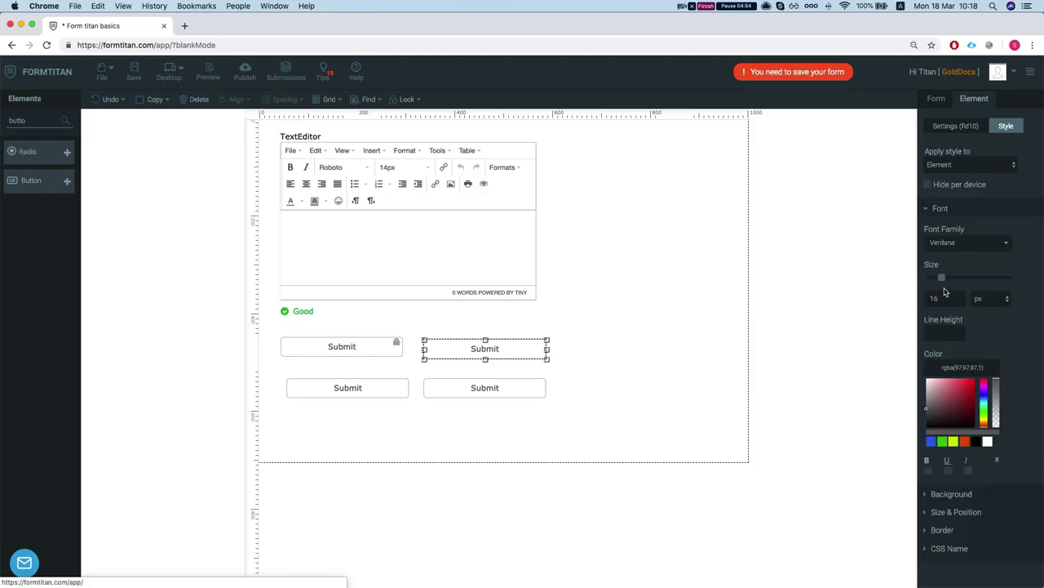
{"action": "left_click", "coordinate": [966, 245]}
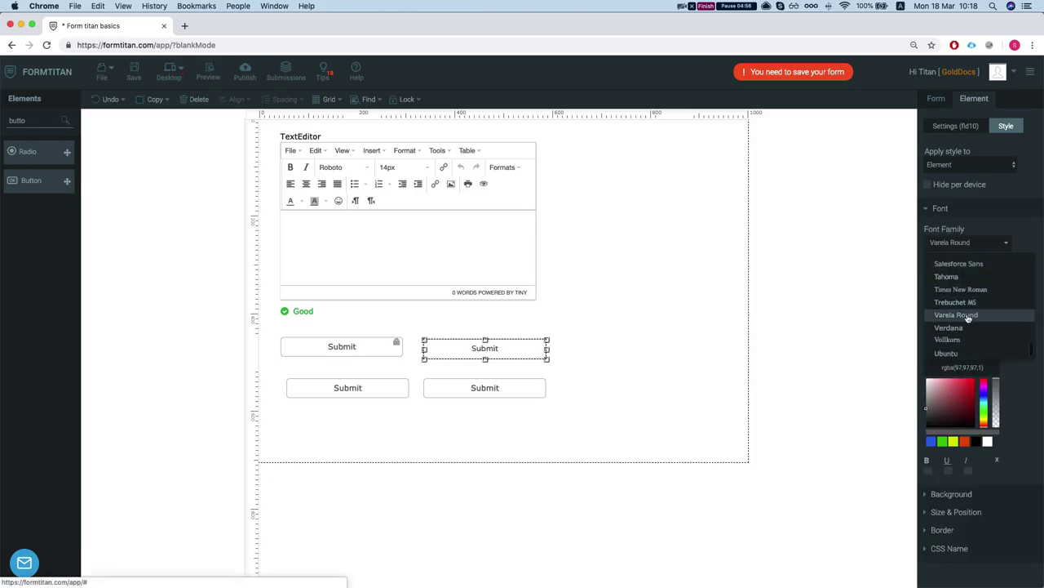
{"action": "left_click", "coordinate": [967, 290]}
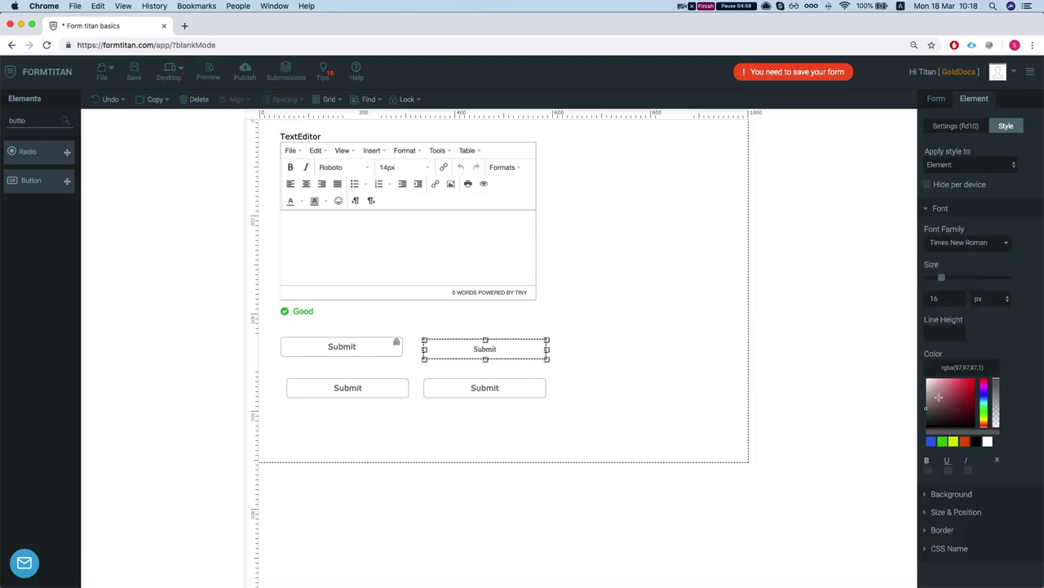
{"action": "left_click_drag", "start_coordinate": [939, 400], "coordinate": [966, 410]}
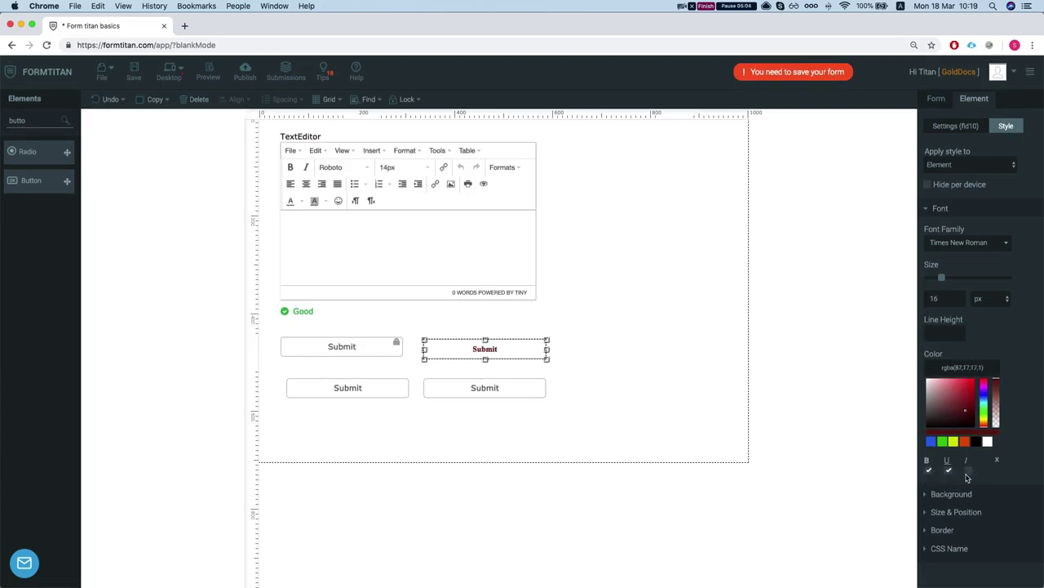
{"action": "left_click", "coordinate": [950, 493]}
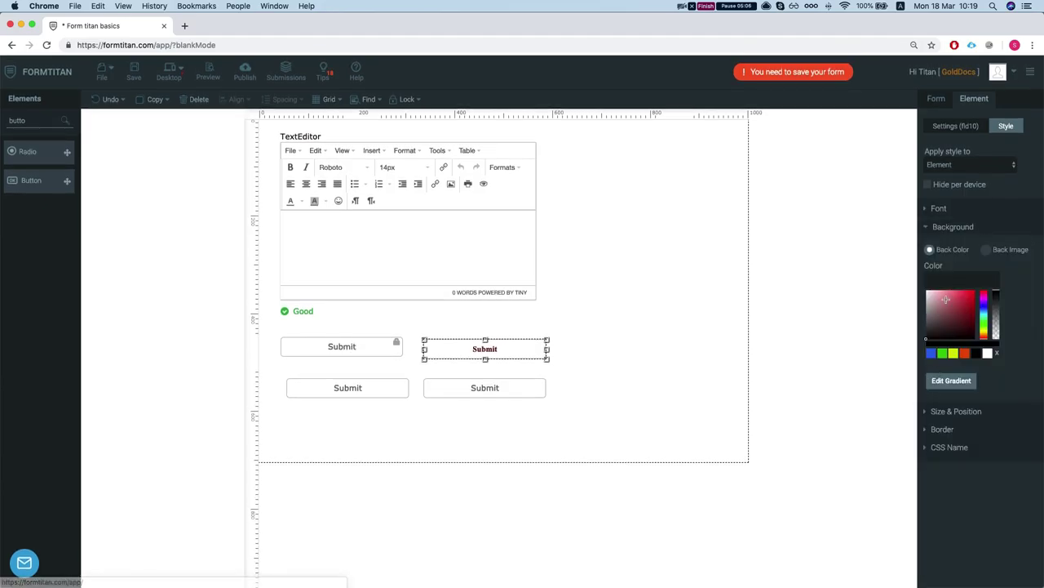
{"action": "left_click_drag", "start_coordinate": [947, 309], "coordinate": [963, 292]}
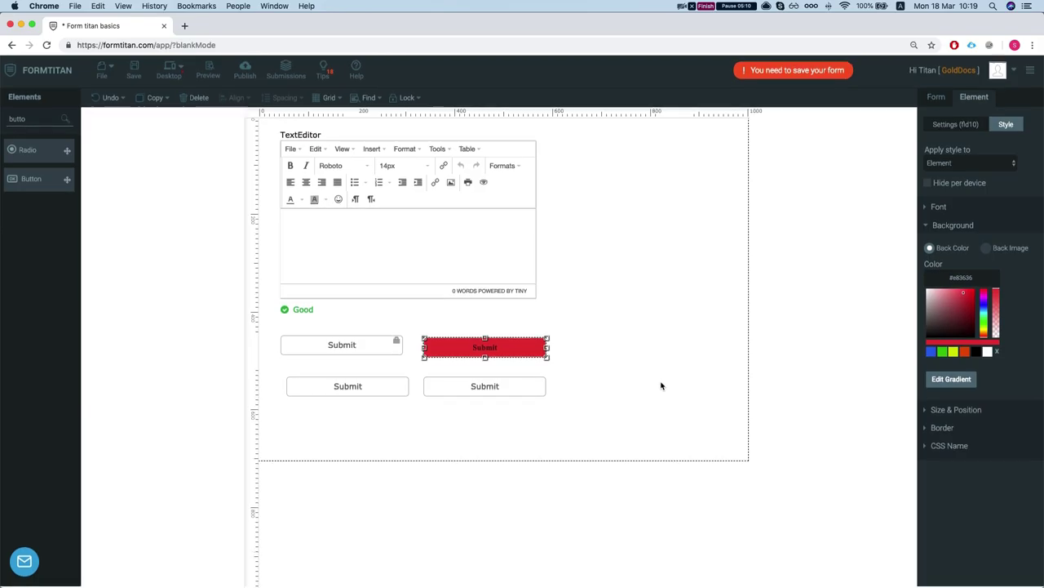